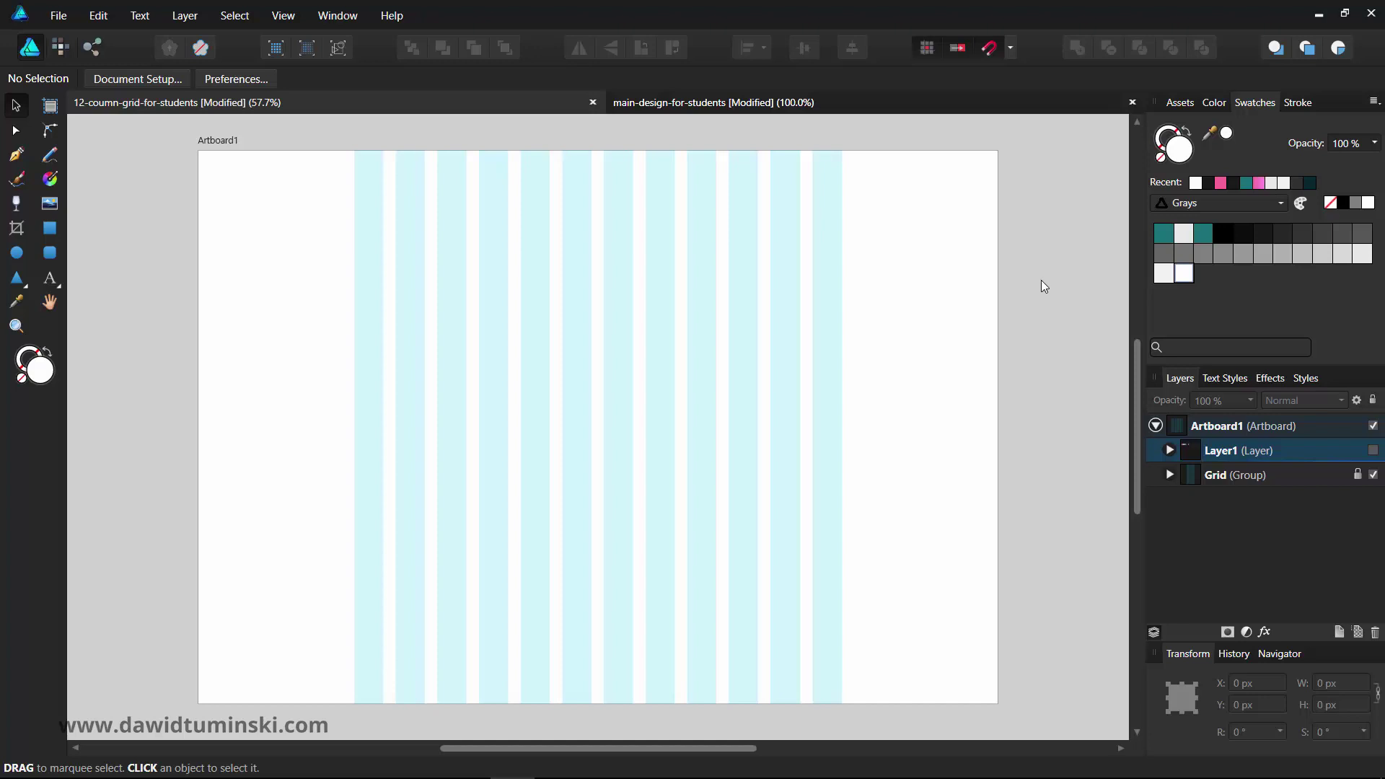
Step: Hide the cyan grid columns, show Layer1, and test-select the six squares and dark block
{"action": "left_click", "coordinate": [1374, 475]}
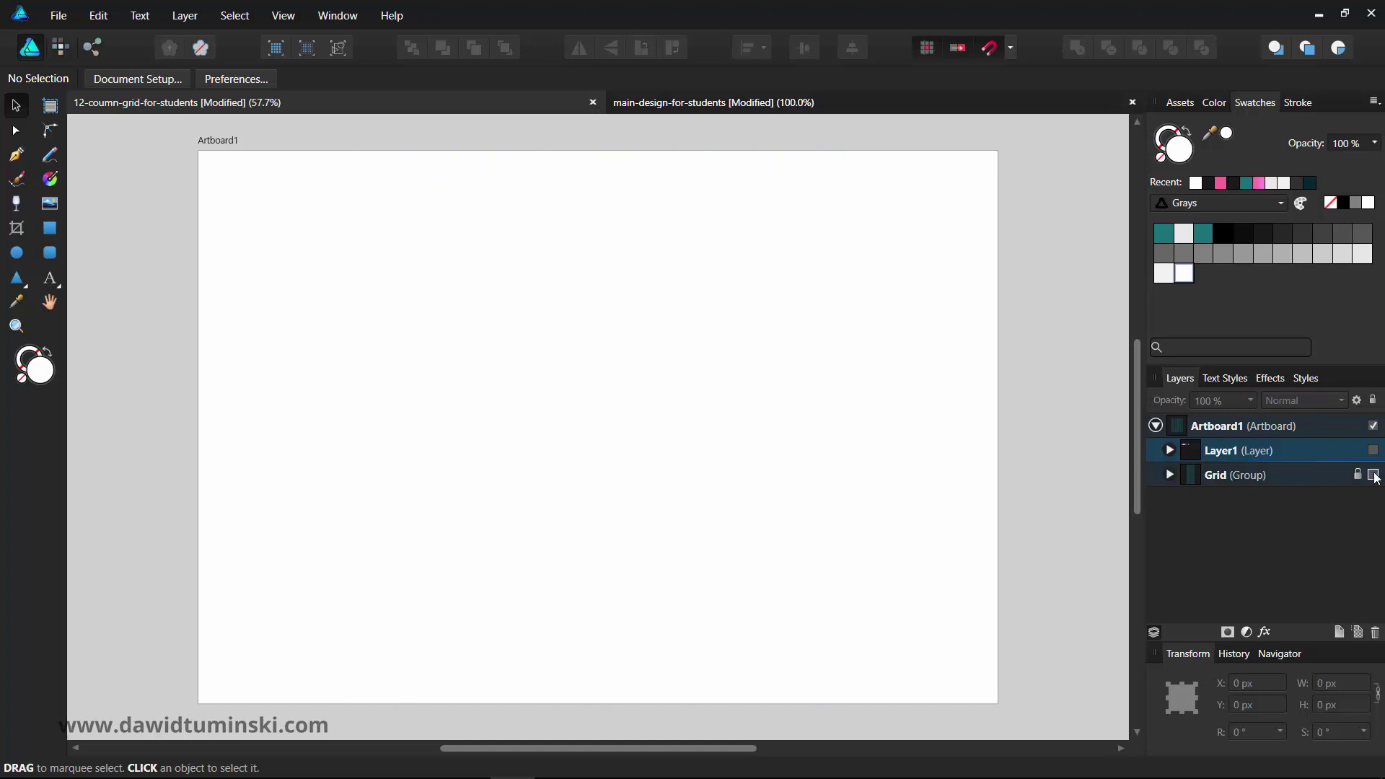
{"action": "left_click", "coordinate": [1374, 451]}
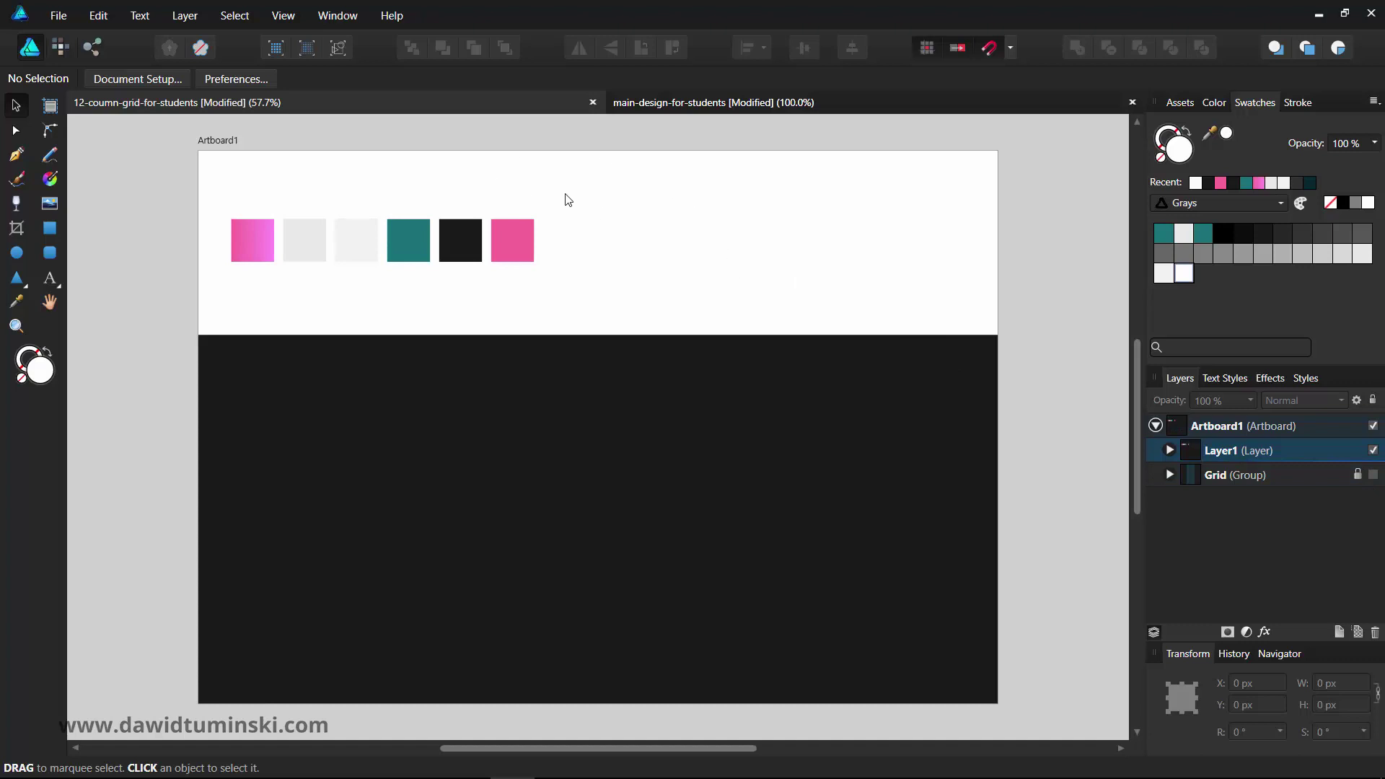
{"action": "left_click_drag", "start_coordinate": [572, 294], "coordinate": [226, 186]}
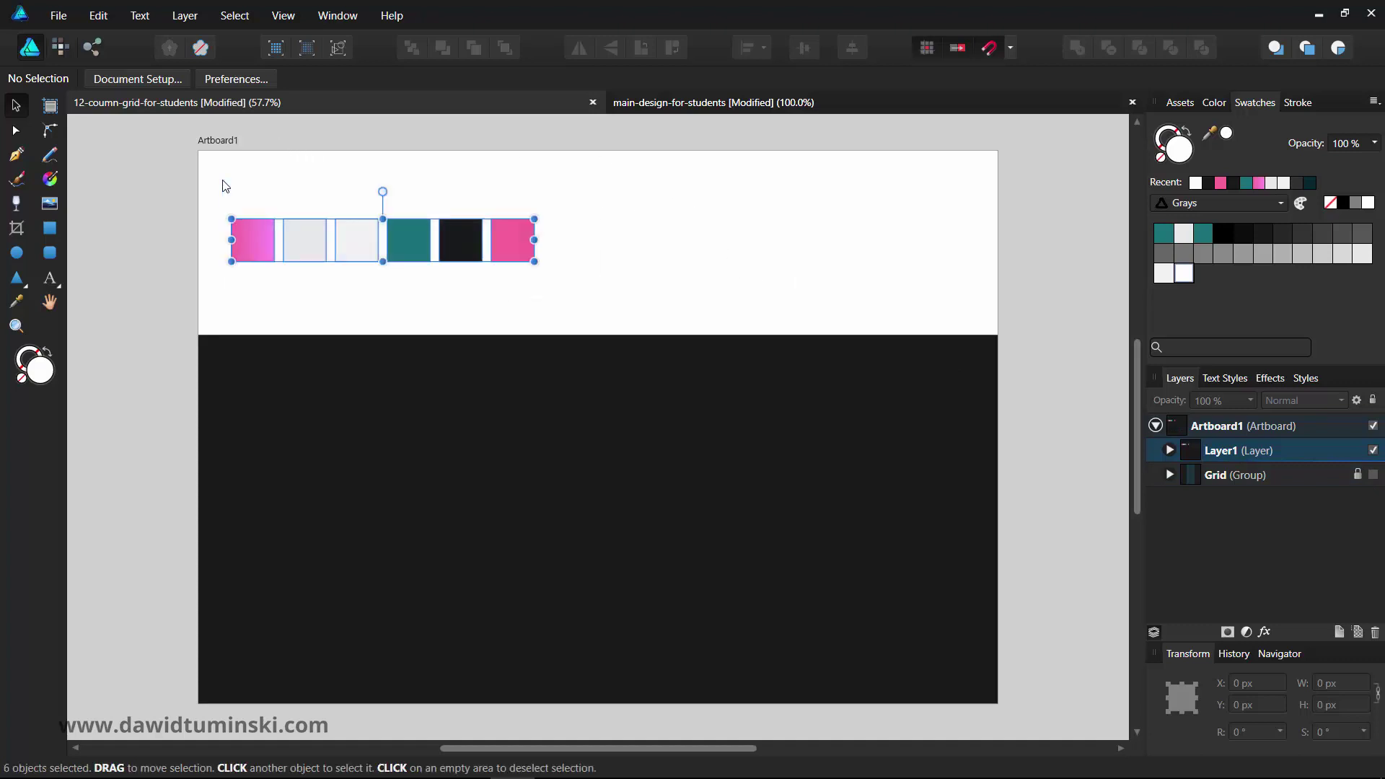
{"action": "left_click", "coordinate": [633, 220]}
{"action": "left_click", "coordinate": [566, 446]}
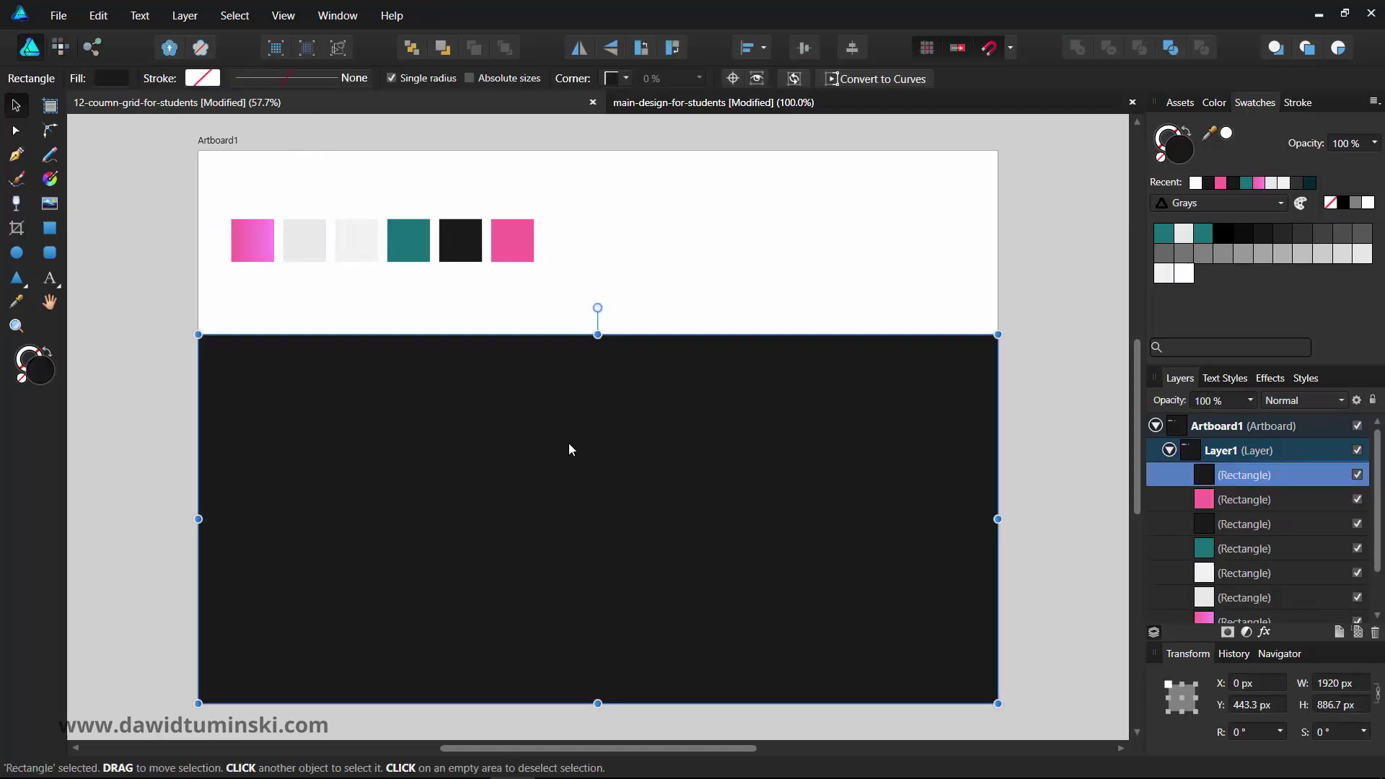
{"action": "left_click", "coordinate": [600, 259]}
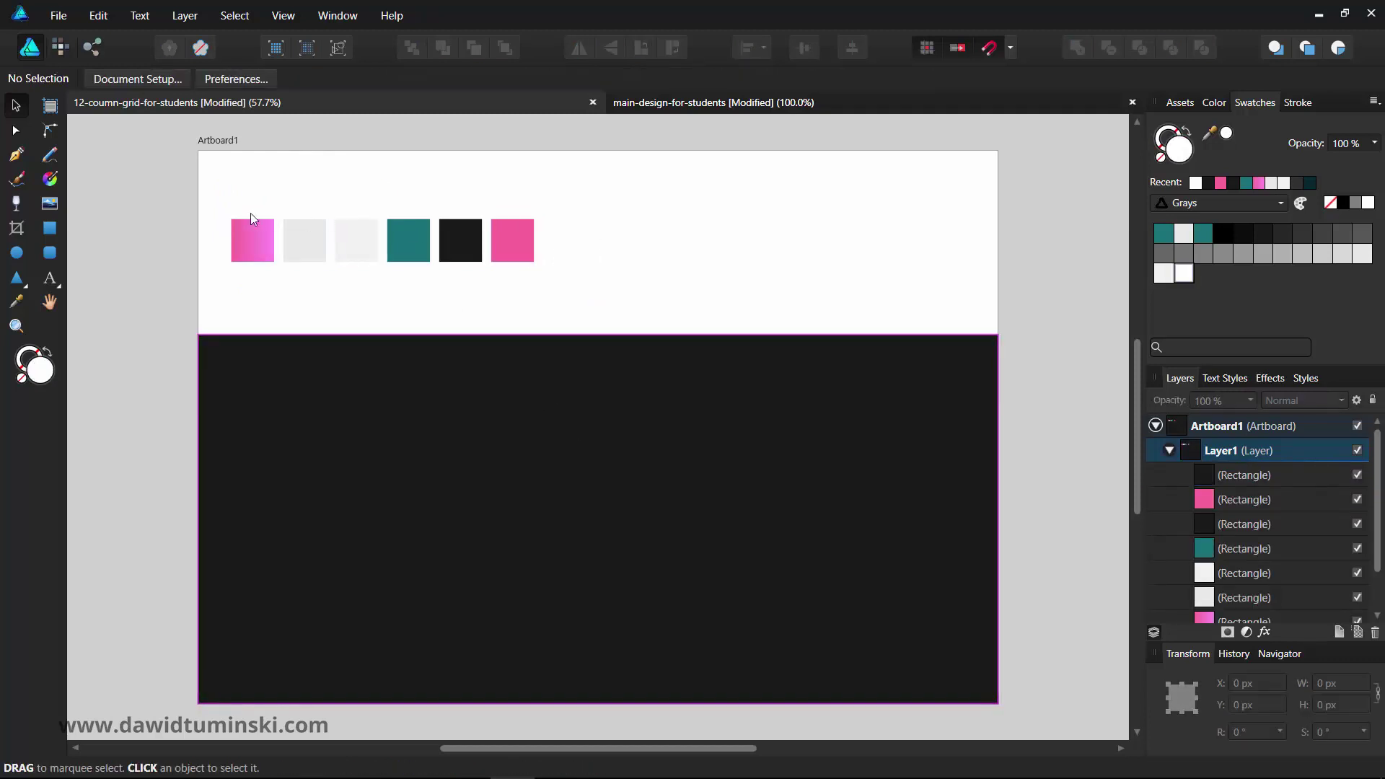
{"action": "mouse_move", "coordinate": [215, 201]}
{"action": "left_mouse_down"}
{"action": "mouse_move", "coordinate": [606, 284]}
{"action": "mouse_move", "coordinate": [570, 292]}
{"action": "mouse_move", "coordinate": [213, 200]}
{"action": "left_mouse_up"}
{"action": "left_click", "coordinate": [570, 292]}
{"action": "left_click", "coordinate": [725, 243]}
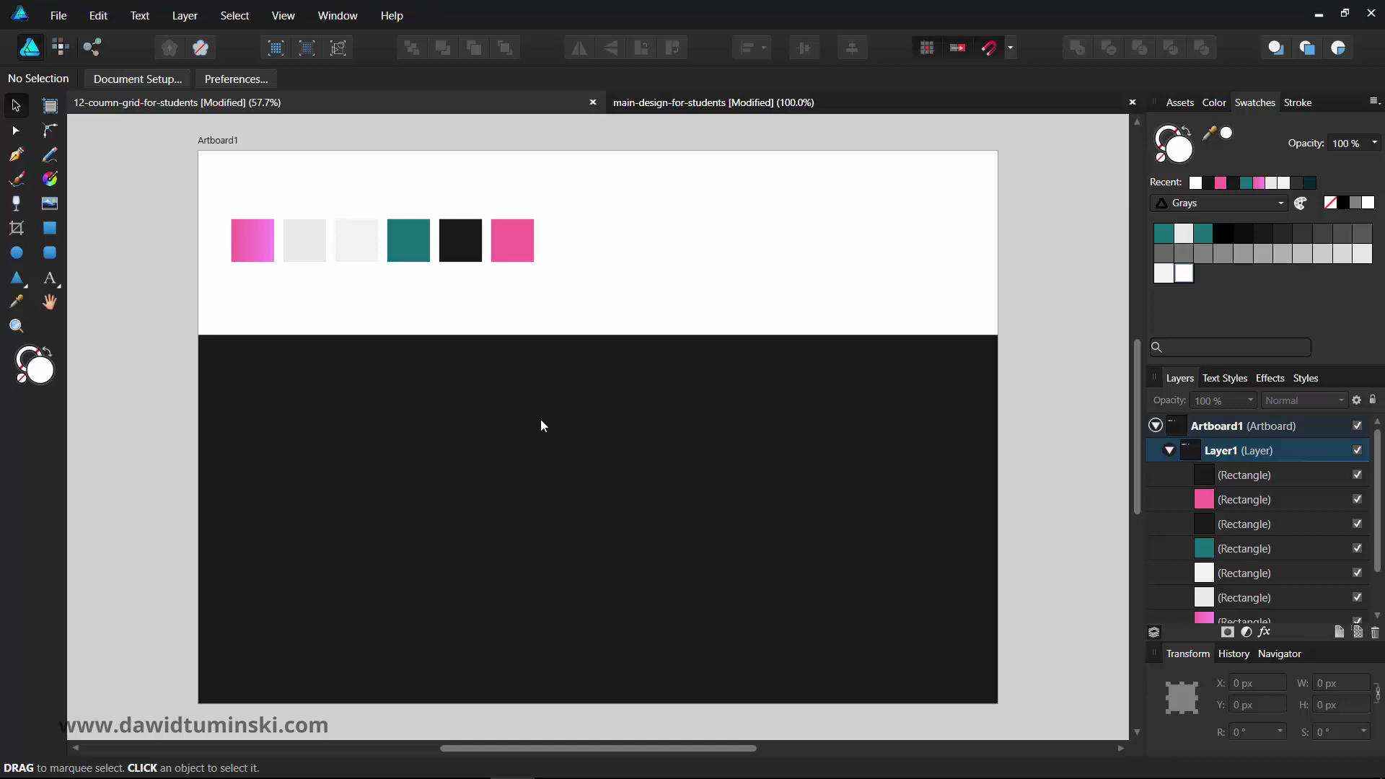
Step: Scroll through main-design-for-students' pink text band and 'In porttitor' icon grid
{"action": "left_click", "coordinate": [691, 102]}
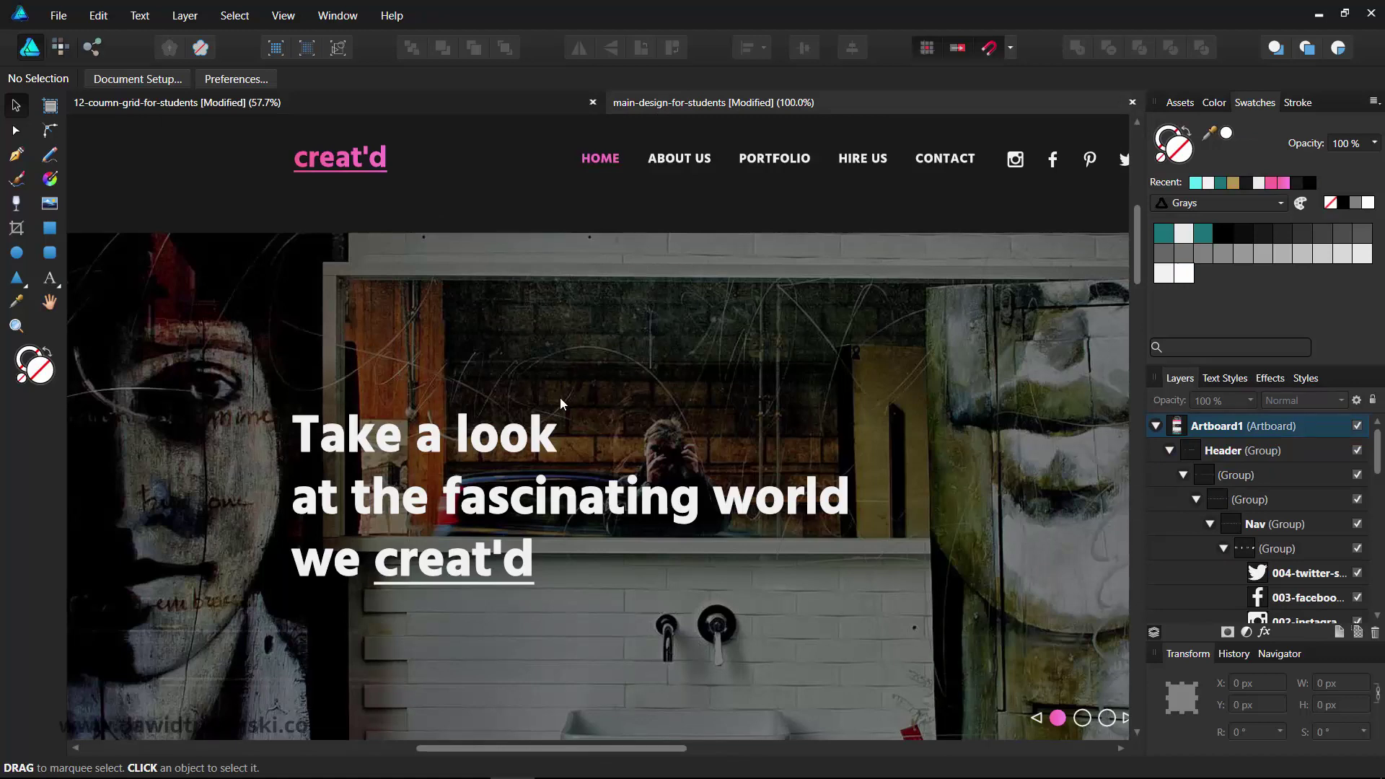
{"action": "scroll", "coordinate": [733, 408], "scroll_direction": "down", "scroll_amount": 5}
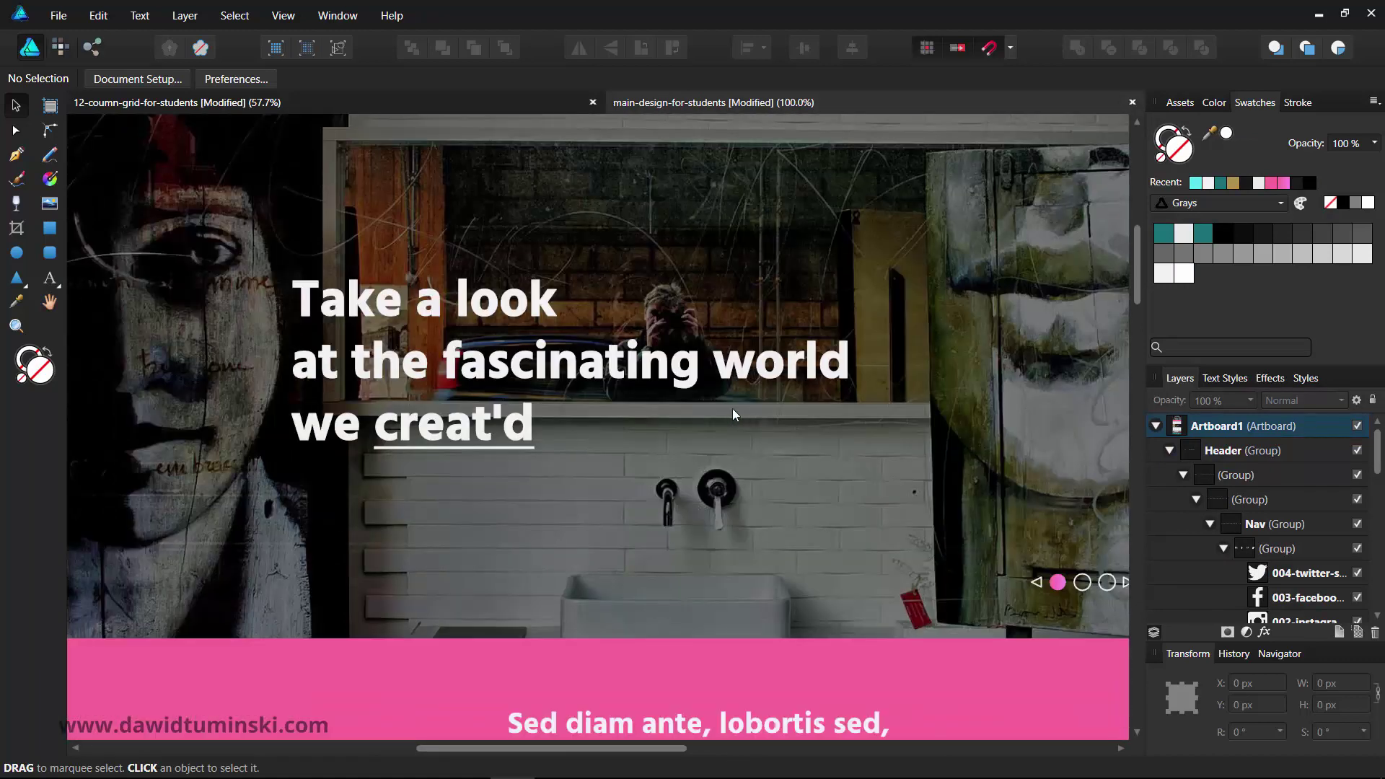
{"action": "scroll", "coordinate": [725, 368], "scroll_direction": "up", "scroll_amount": 2}
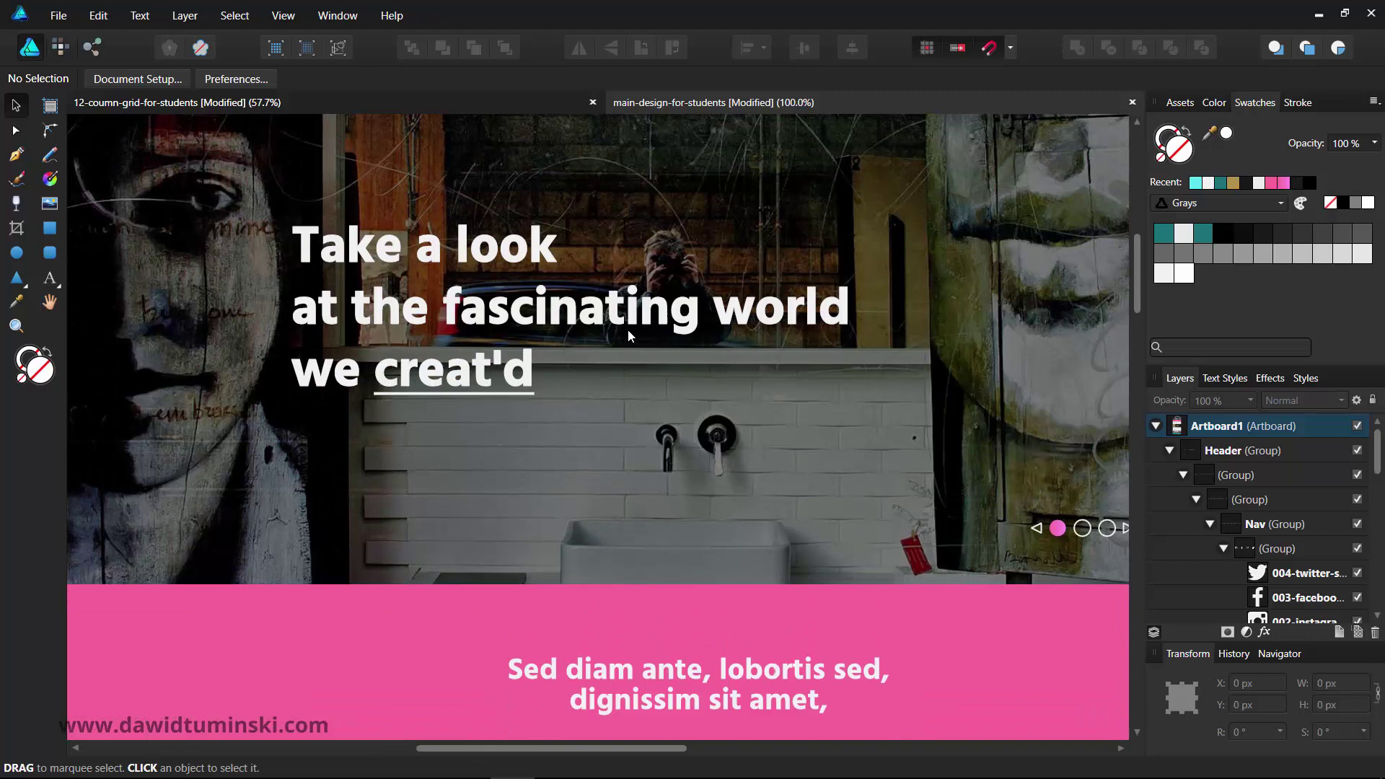
{"action": "left_click", "coordinate": [374, 107]}
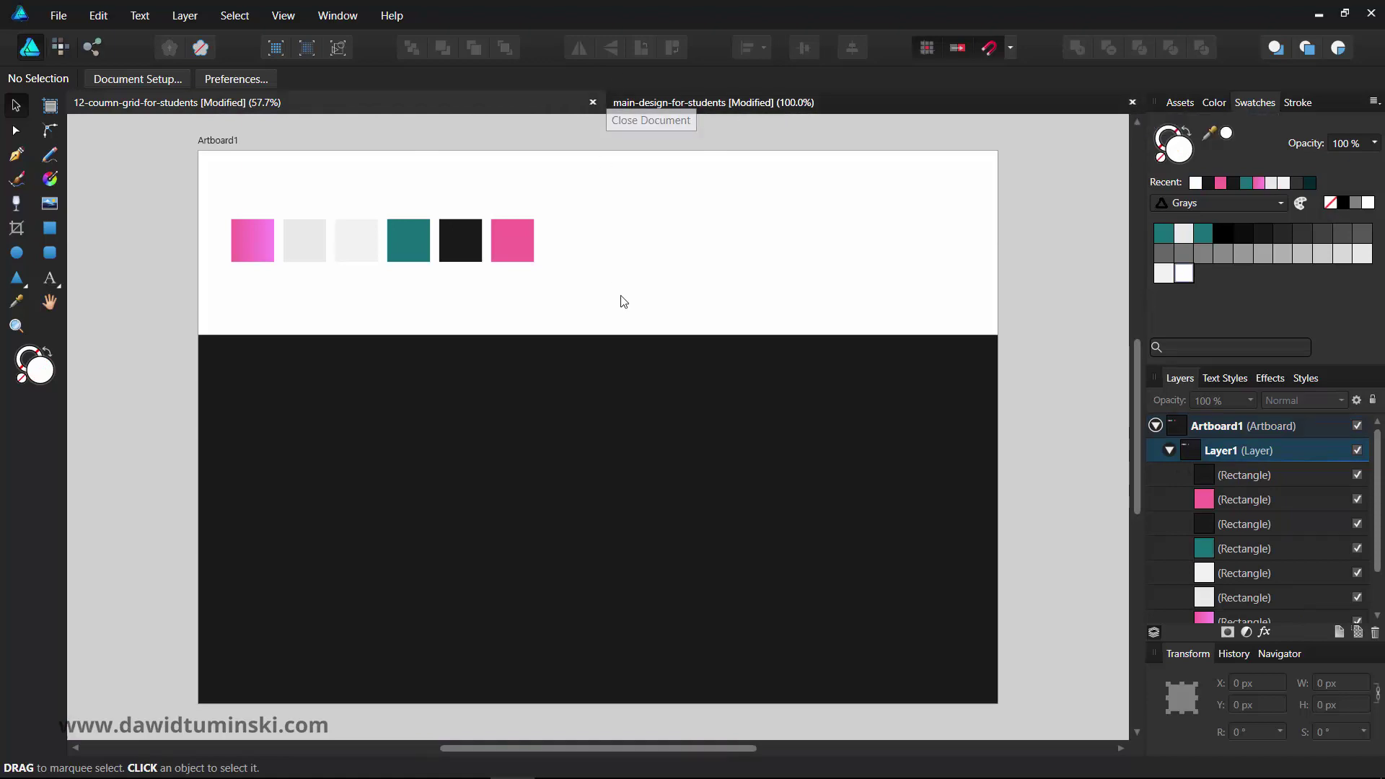
{"action": "left_click", "coordinate": [692, 108]}
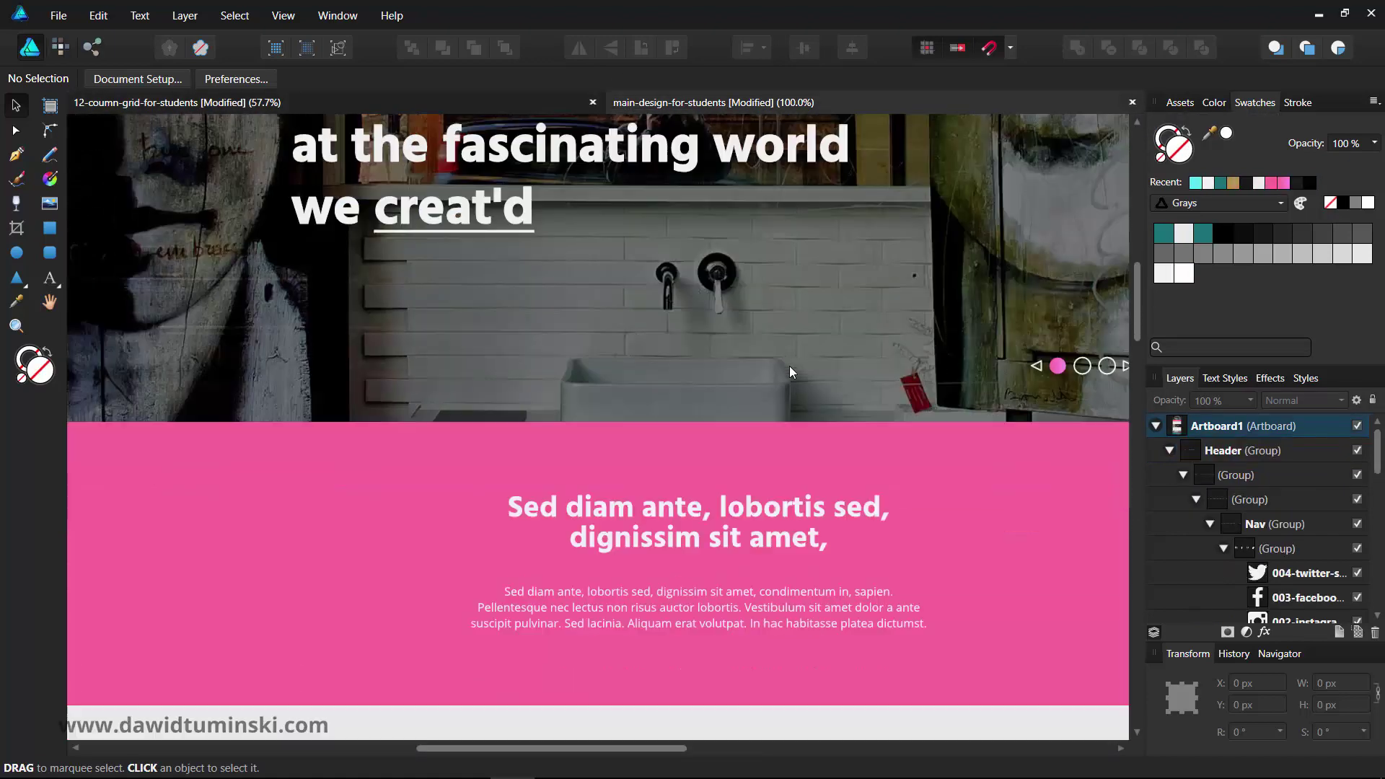
{"action": "scroll", "coordinate": [791, 366], "scroll_direction": "down", "scroll_amount": 10}
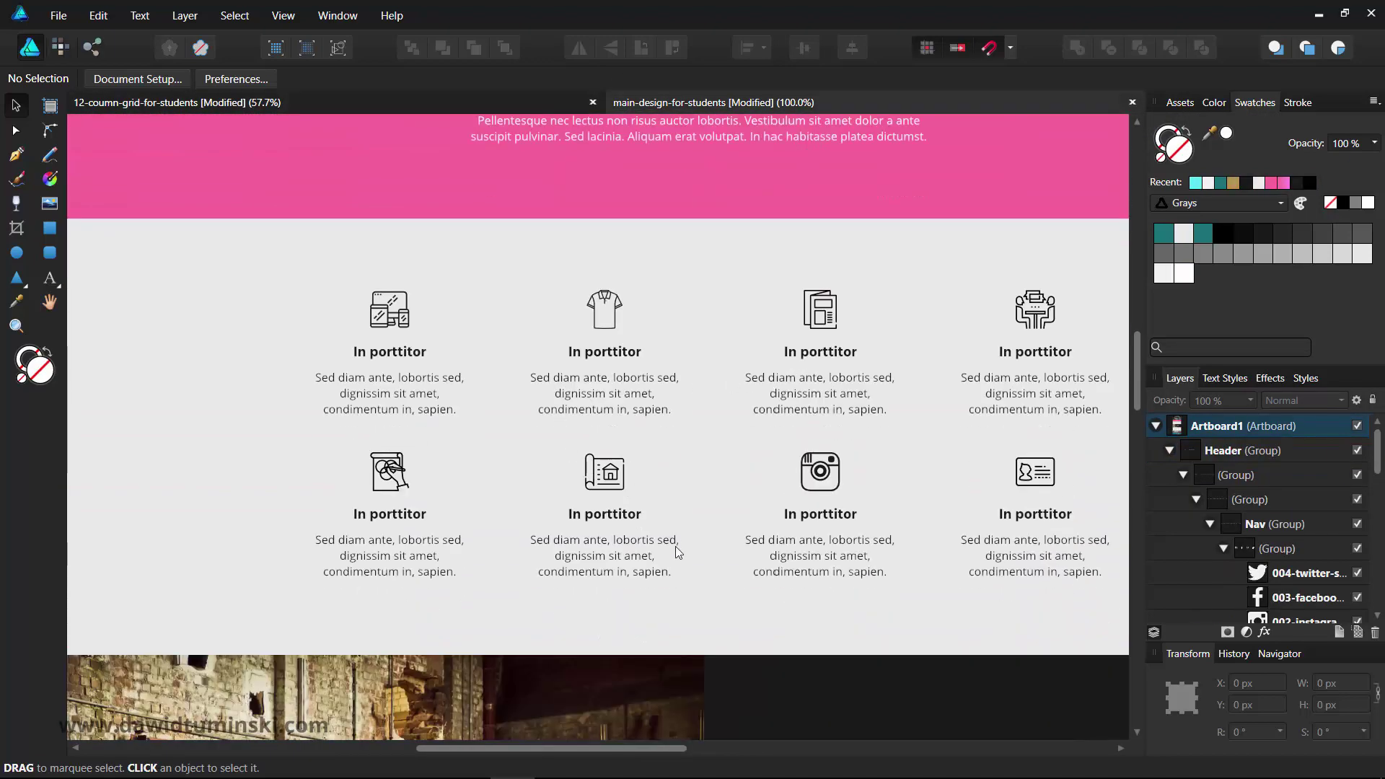
{"action": "scroll", "coordinate": [785, 393], "scroll_direction": "up", "scroll_amount": 2}
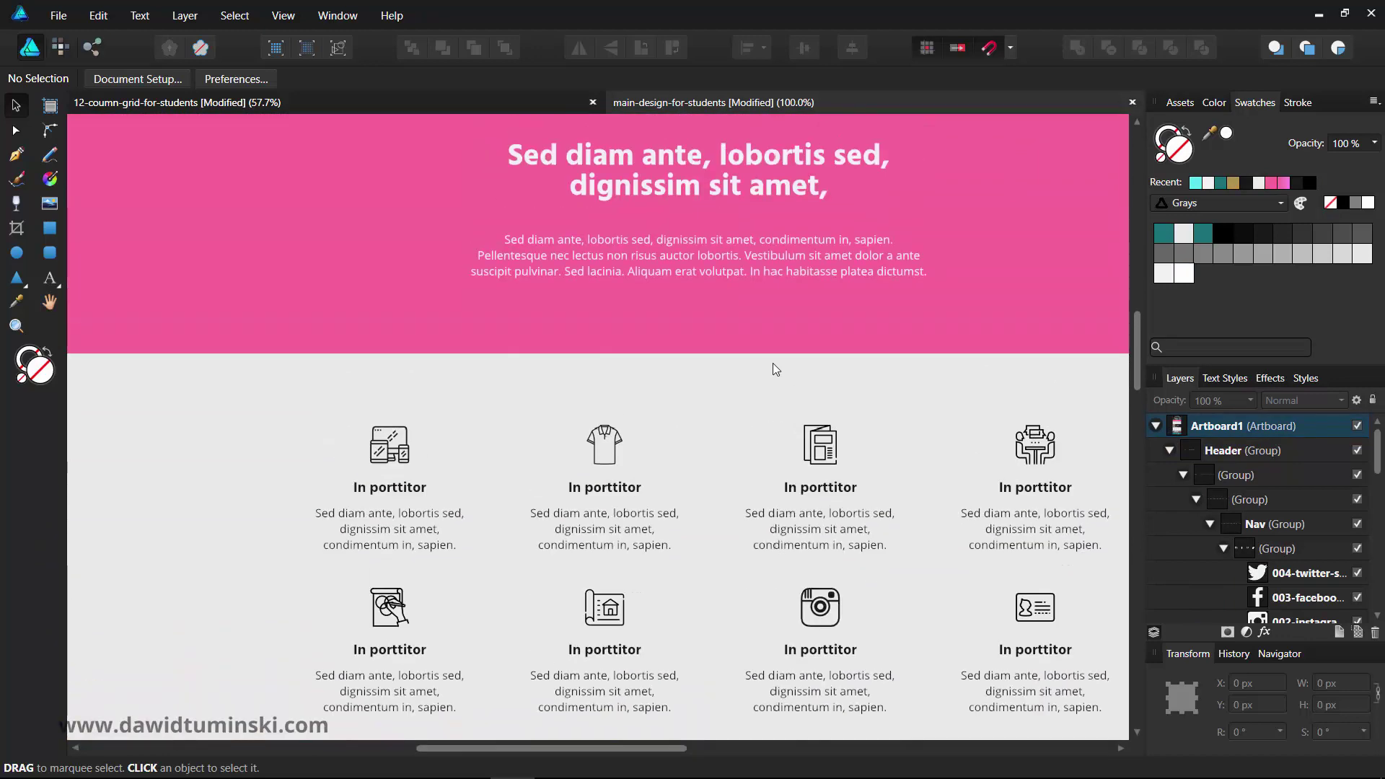
{"action": "scroll", "coordinate": [741, 448], "scroll_direction": "up", "scroll_amount": 1}
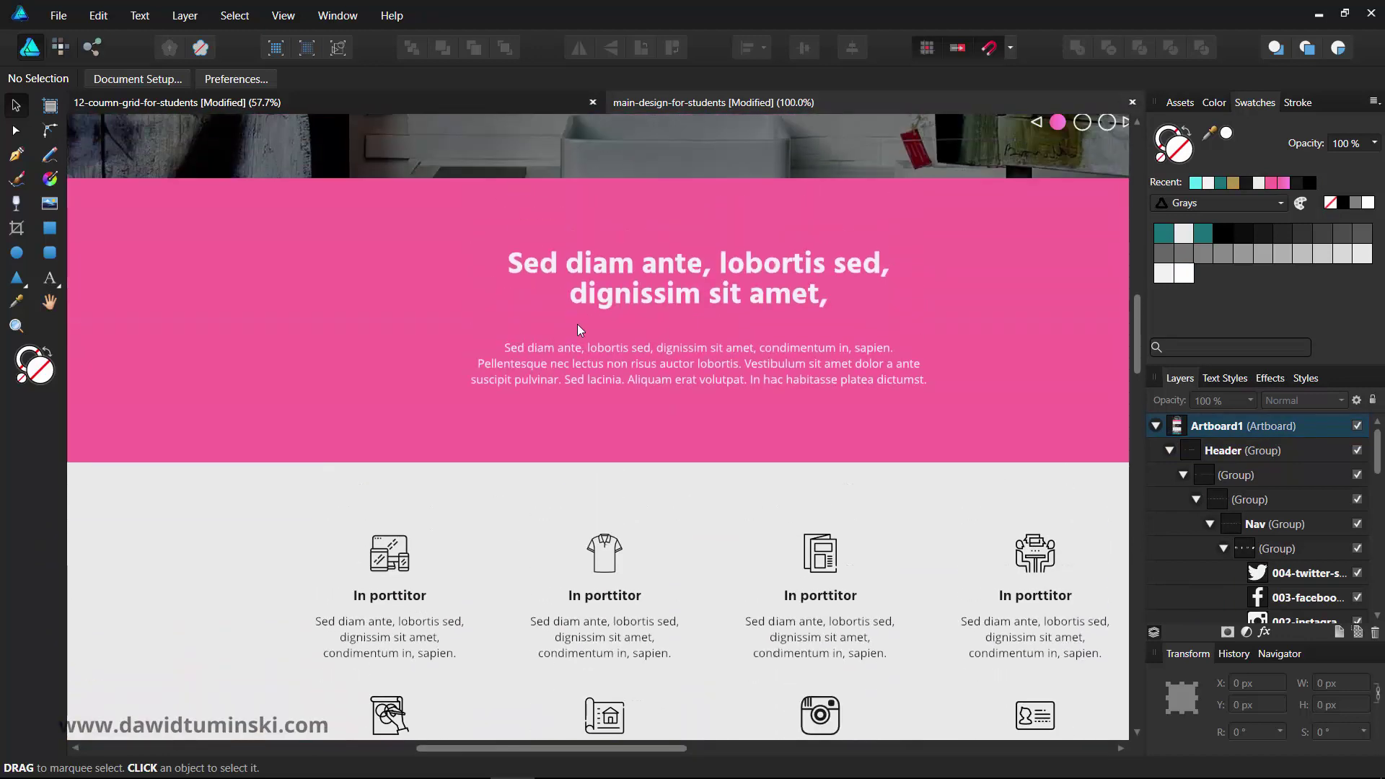
Step: Return to the 12-coumn-grid-for-students document and bring up the Swatches panel options
{"action": "left_click", "coordinate": [296, 103]}
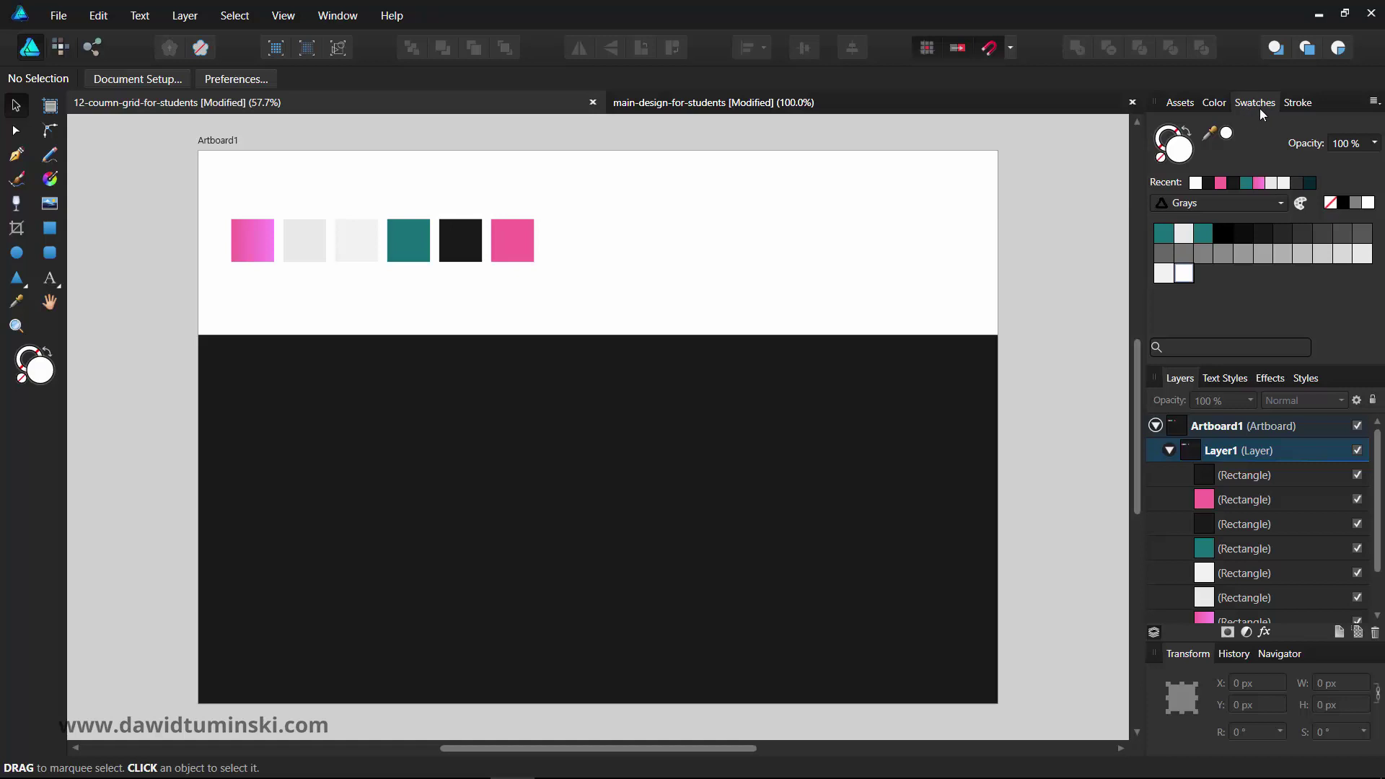
{"action": "left_click", "coordinate": [1374, 102]}
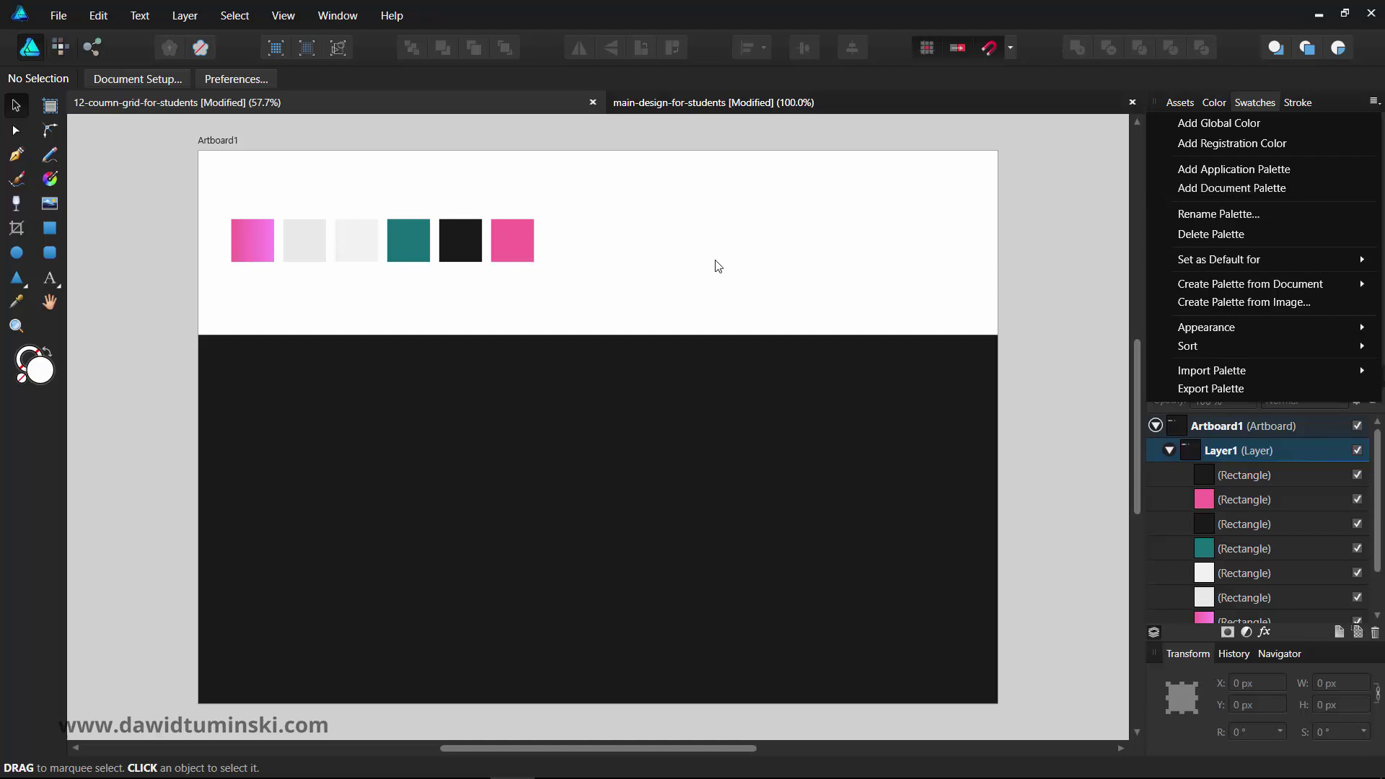
Step: Add a new document palette and rename it from 'Unnamed' to 'Created'
{"action": "left_click", "coordinate": [1313, 187]}
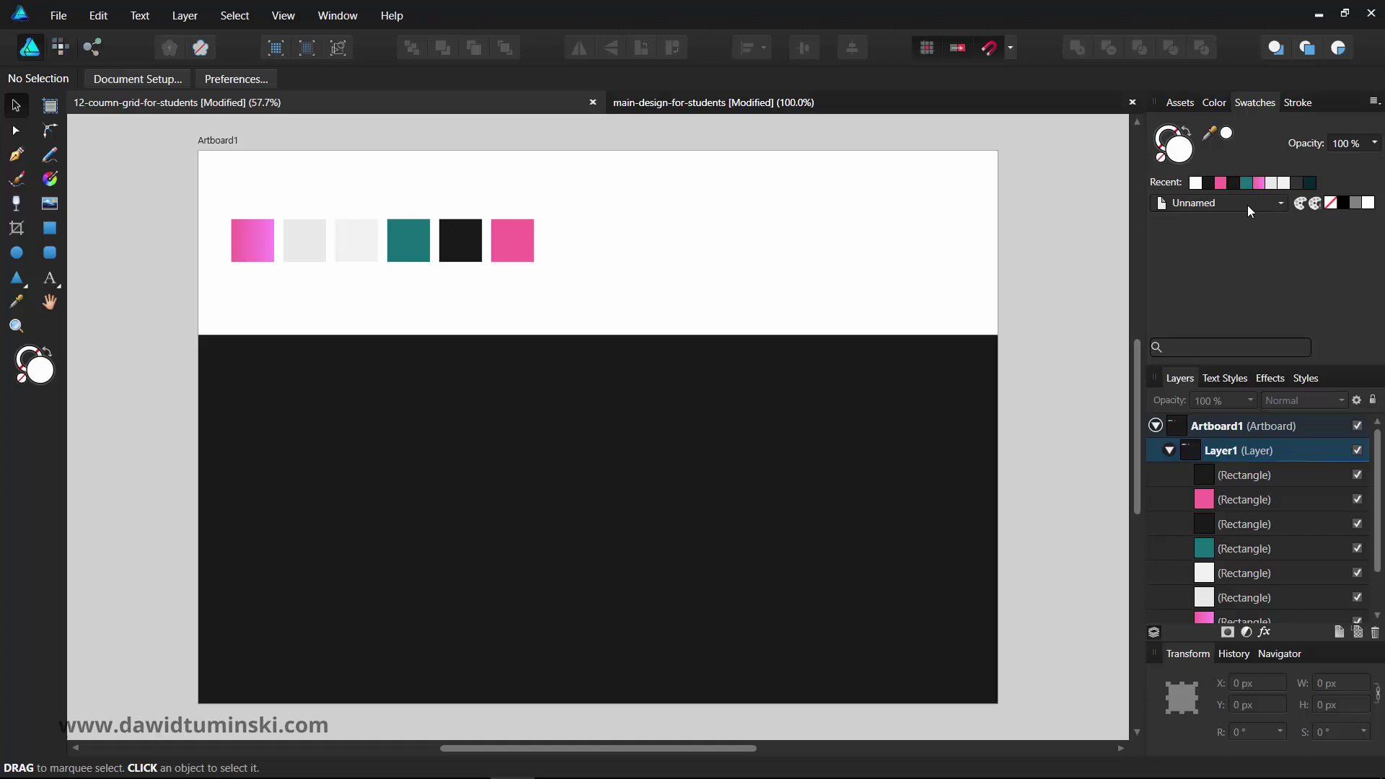
{"action": "left_click", "coordinate": [1373, 105]}
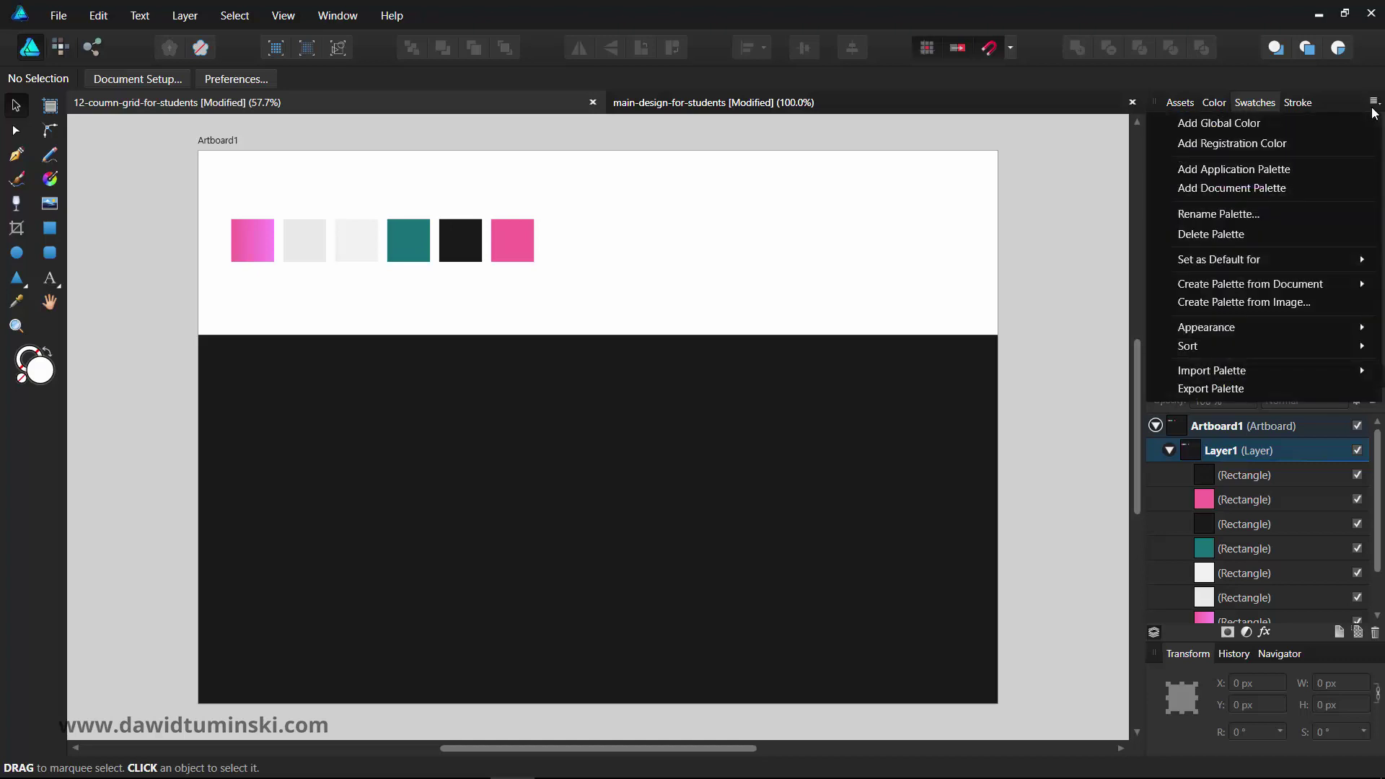
{"action": "left_click", "coordinate": [1258, 212]}
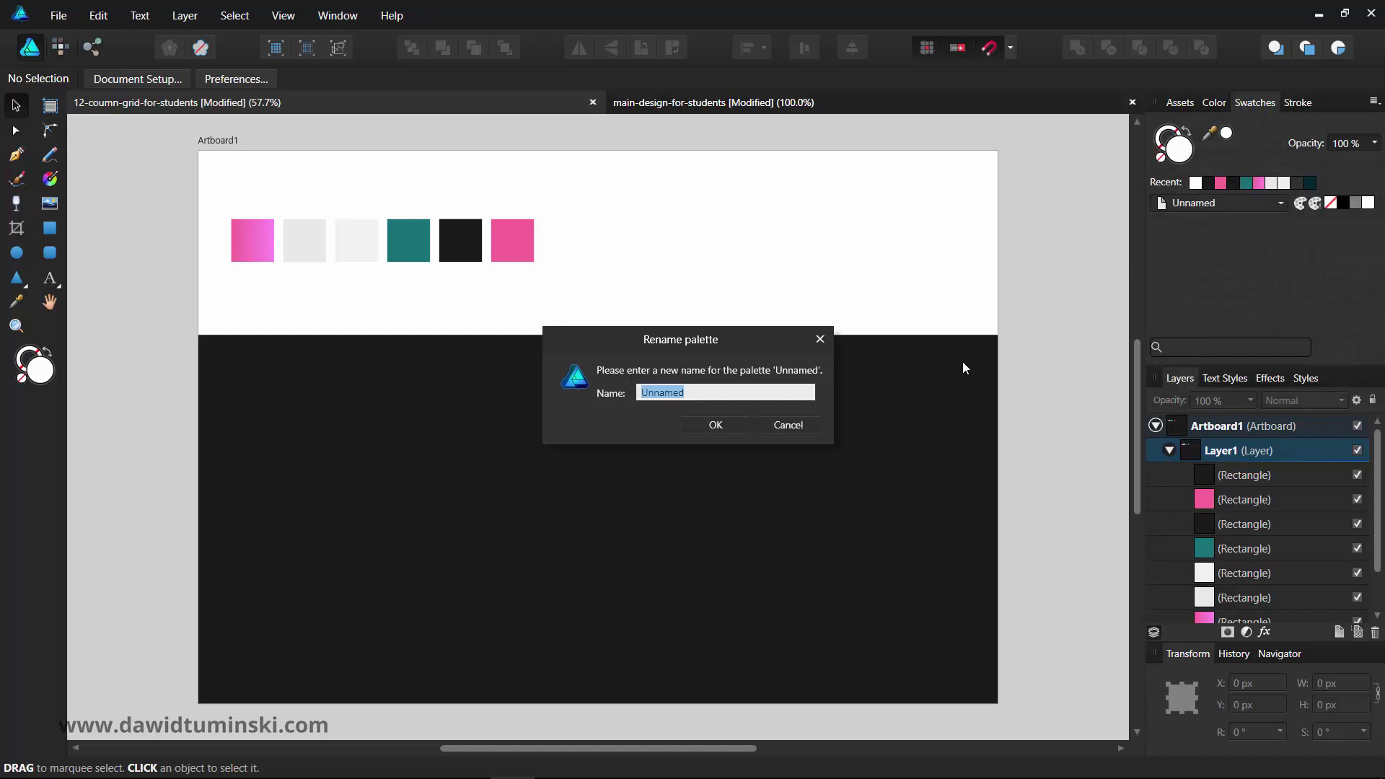
{"action": "type", "text": "Created"}
{"action": "left_click", "coordinate": [720, 421]}
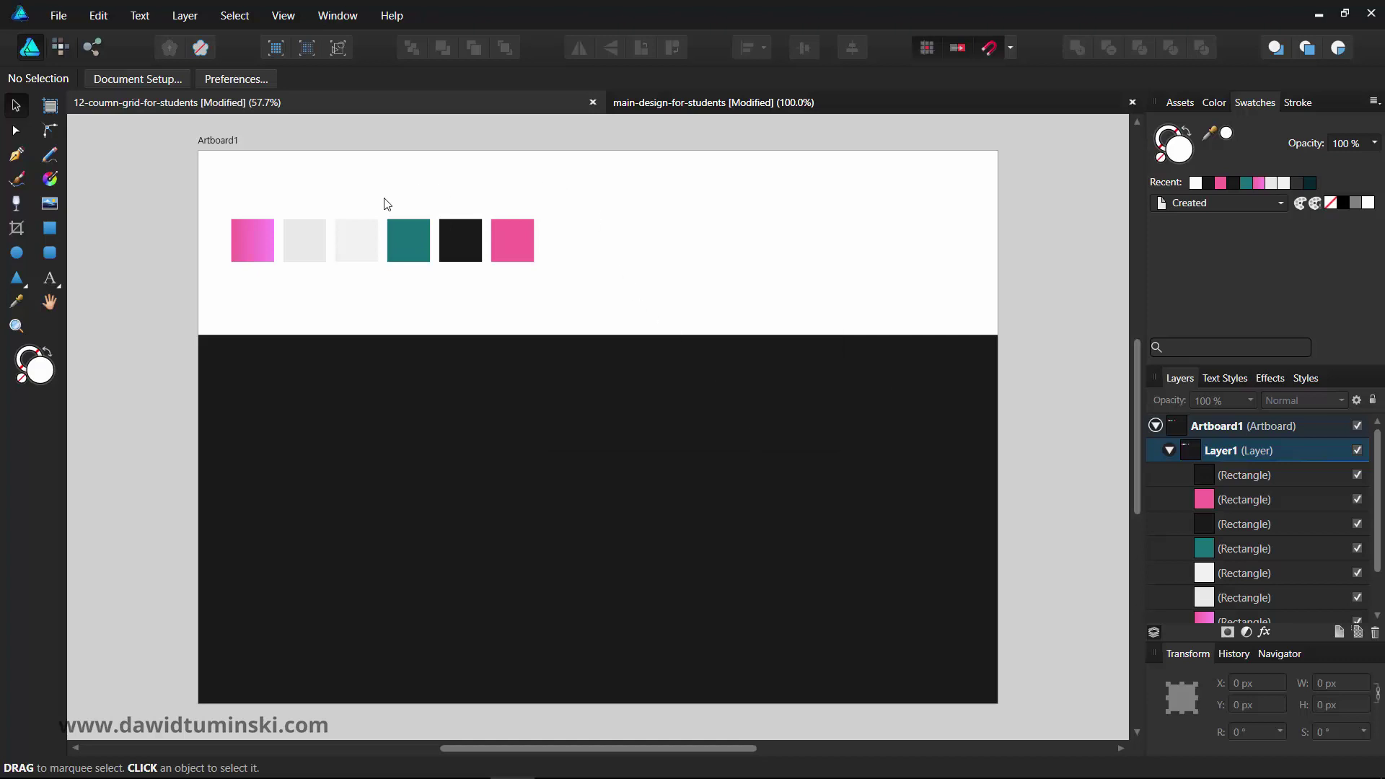
Step: Select the colour squares one by one, then all six by marquee
{"action": "left_click", "coordinate": [512, 244]}
{"action": "left_click", "coordinate": [463, 246]}
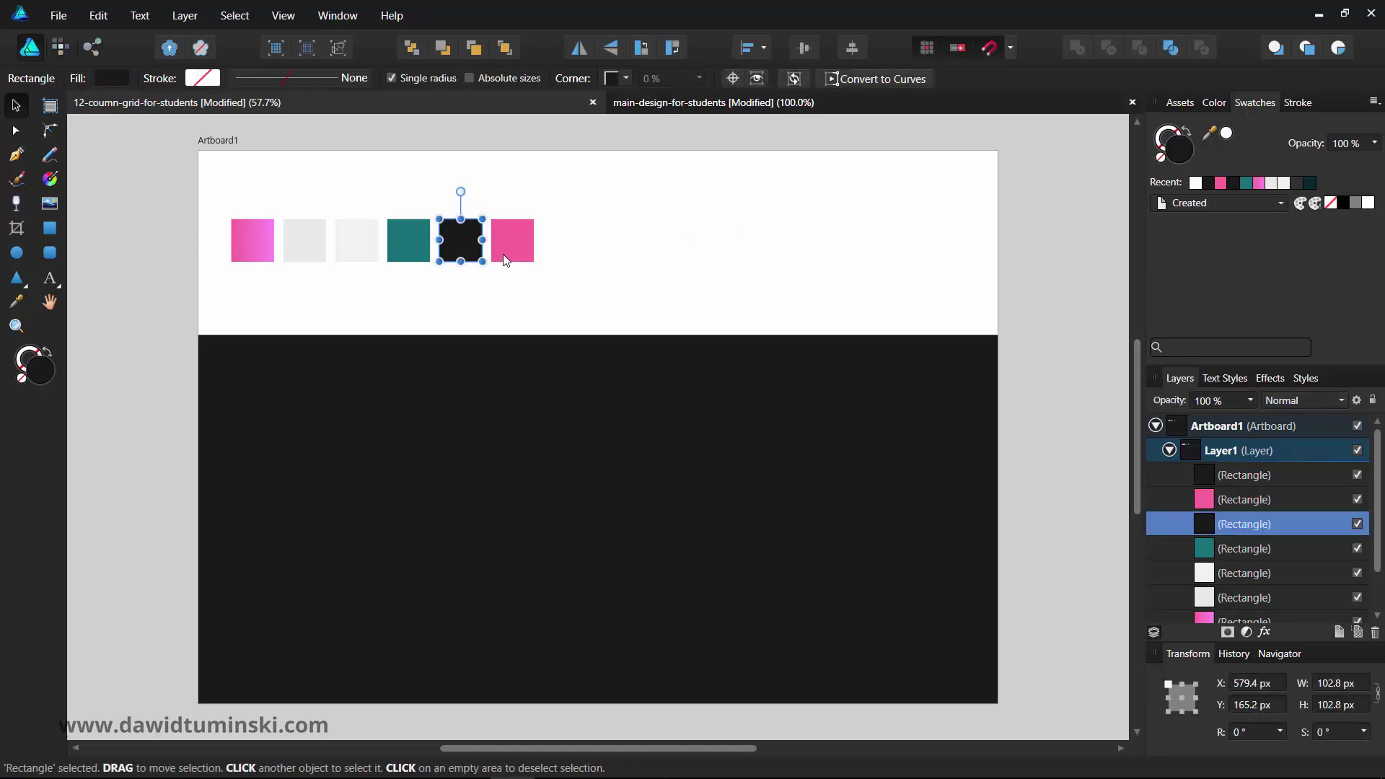
{"action": "left_click", "coordinate": [508, 249]}
{"action": "left_click", "coordinate": [466, 242]}
{"action": "left_click", "coordinate": [401, 242]}
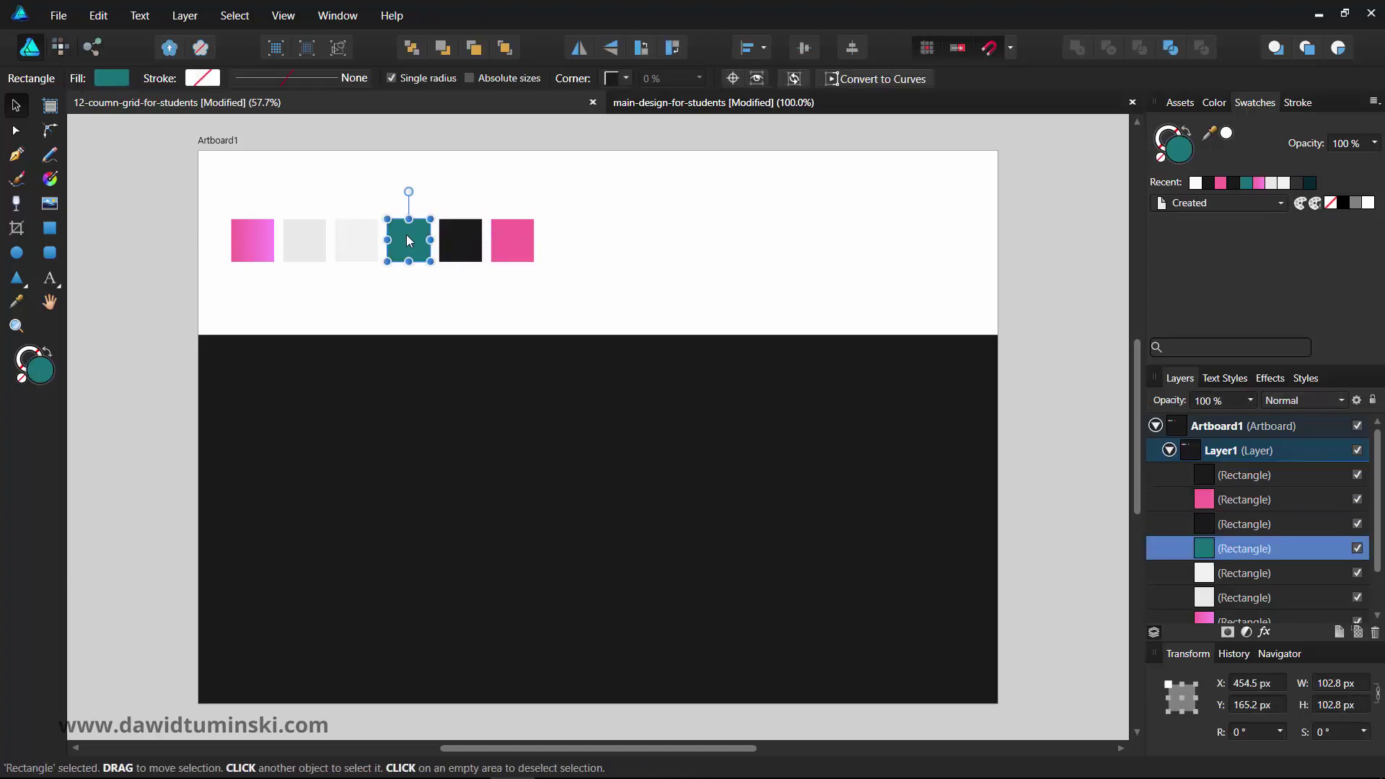
{"action": "left_click", "coordinate": [357, 242]}
{"action": "left_click", "coordinate": [317, 242]}
{"action": "left_click", "coordinate": [349, 178]}
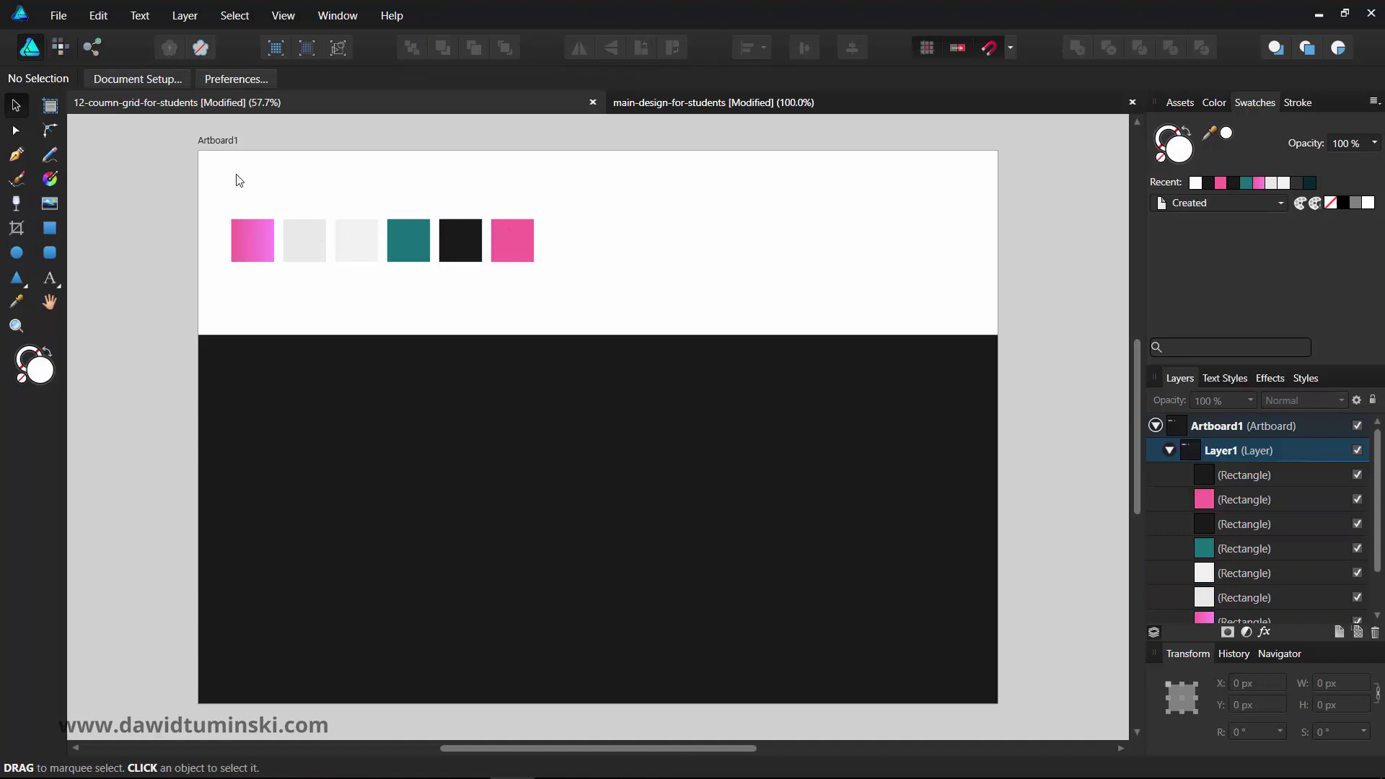
{"action": "left_click_drag", "start_coordinate": [208, 178], "coordinate": [612, 241]}
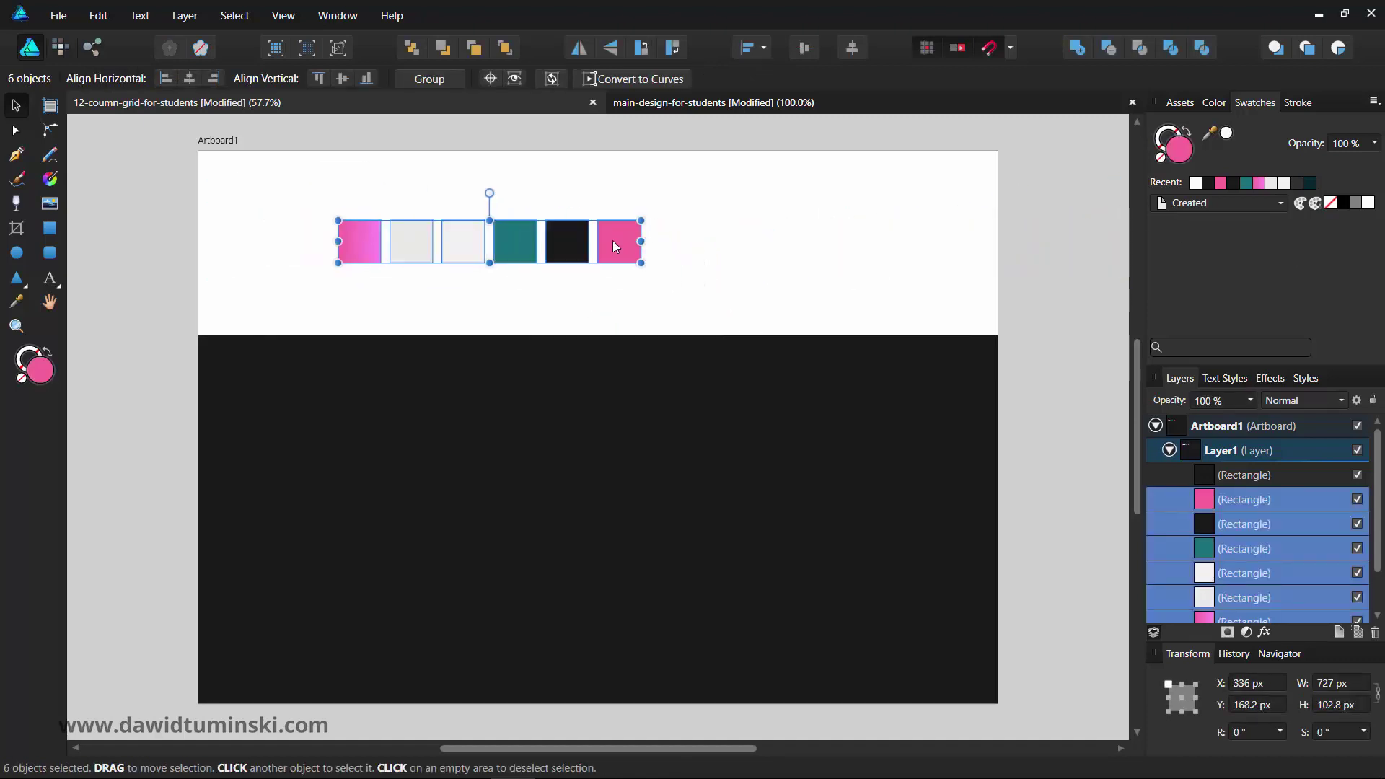
{"action": "left_click", "coordinate": [1375, 102]}
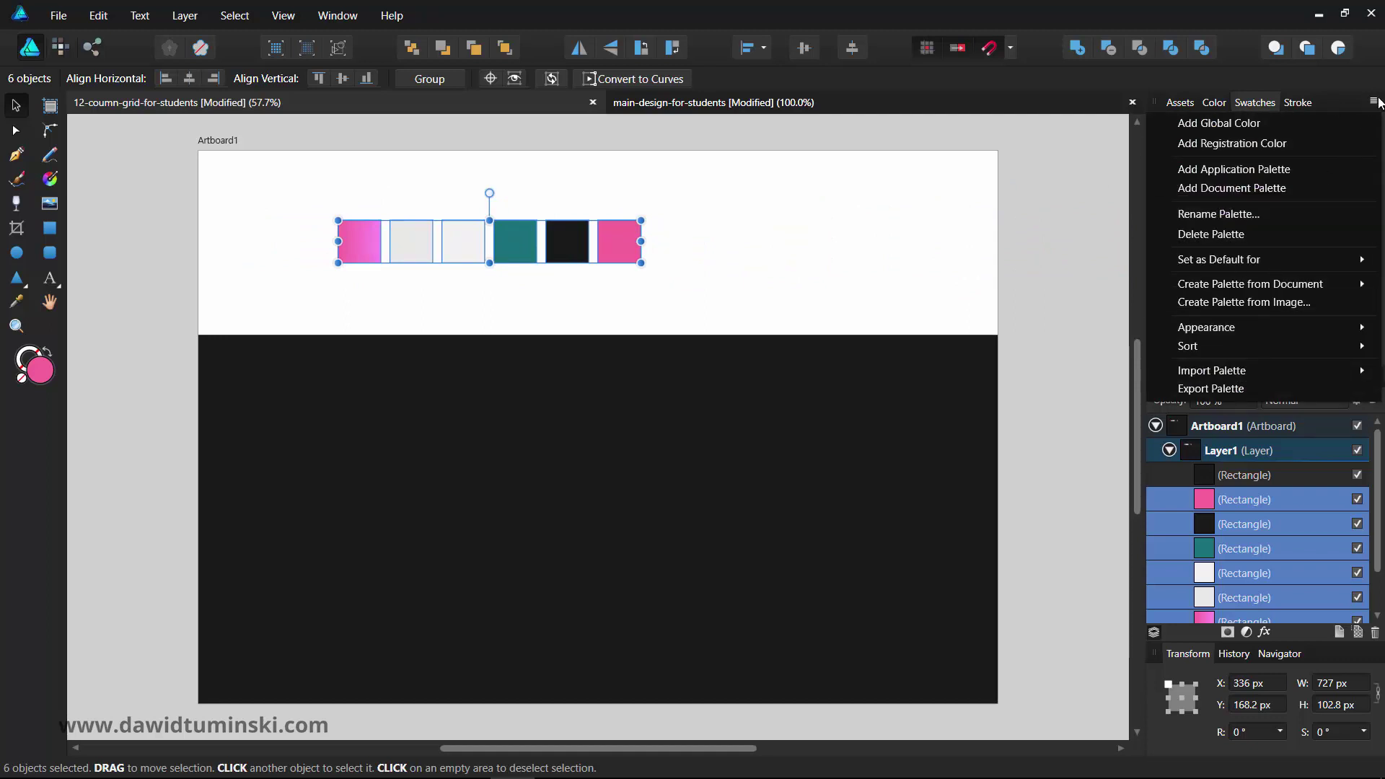
{"action": "left_click", "coordinate": [738, 226]}
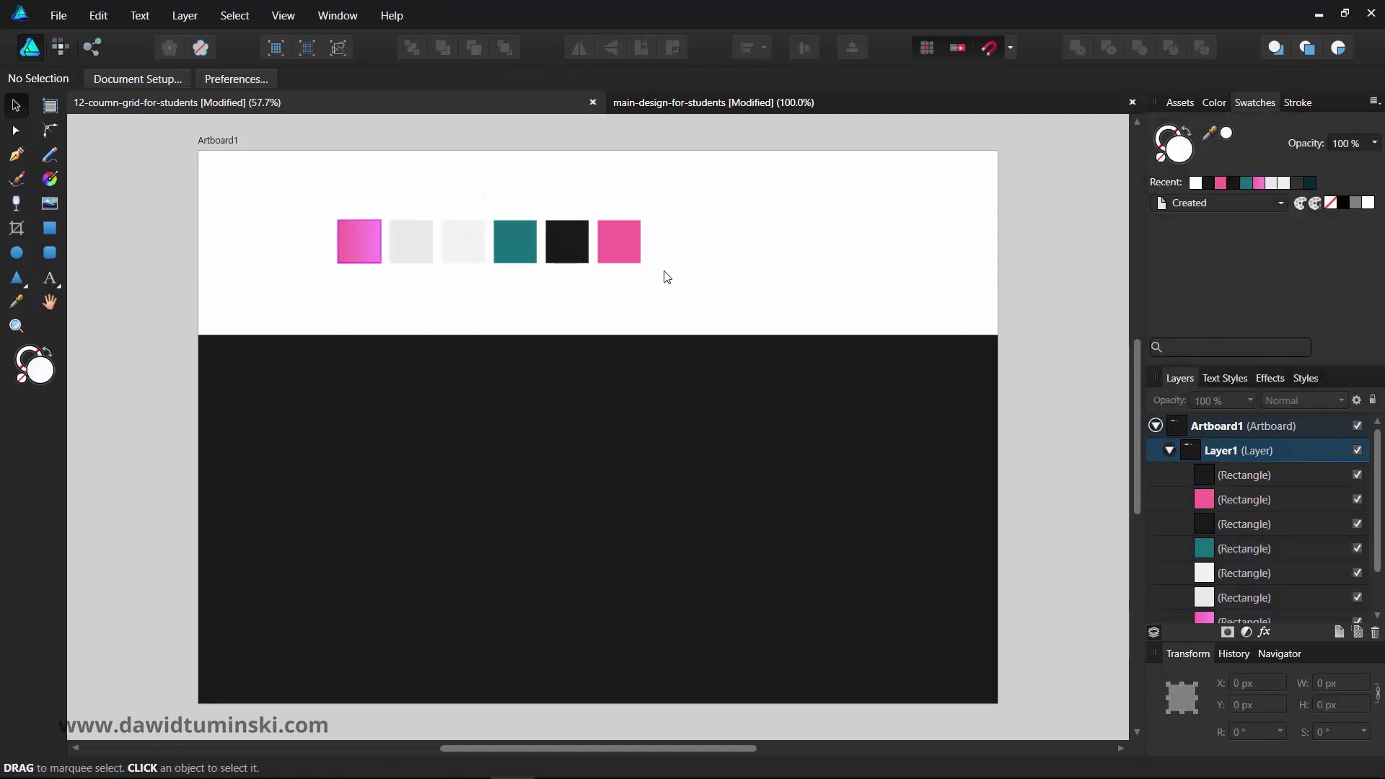
Step: Drag the six squares to the artboard's top-left corner
{"action": "left_click_drag", "start_coordinate": [665, 282], "coordinate": [296, 180]}
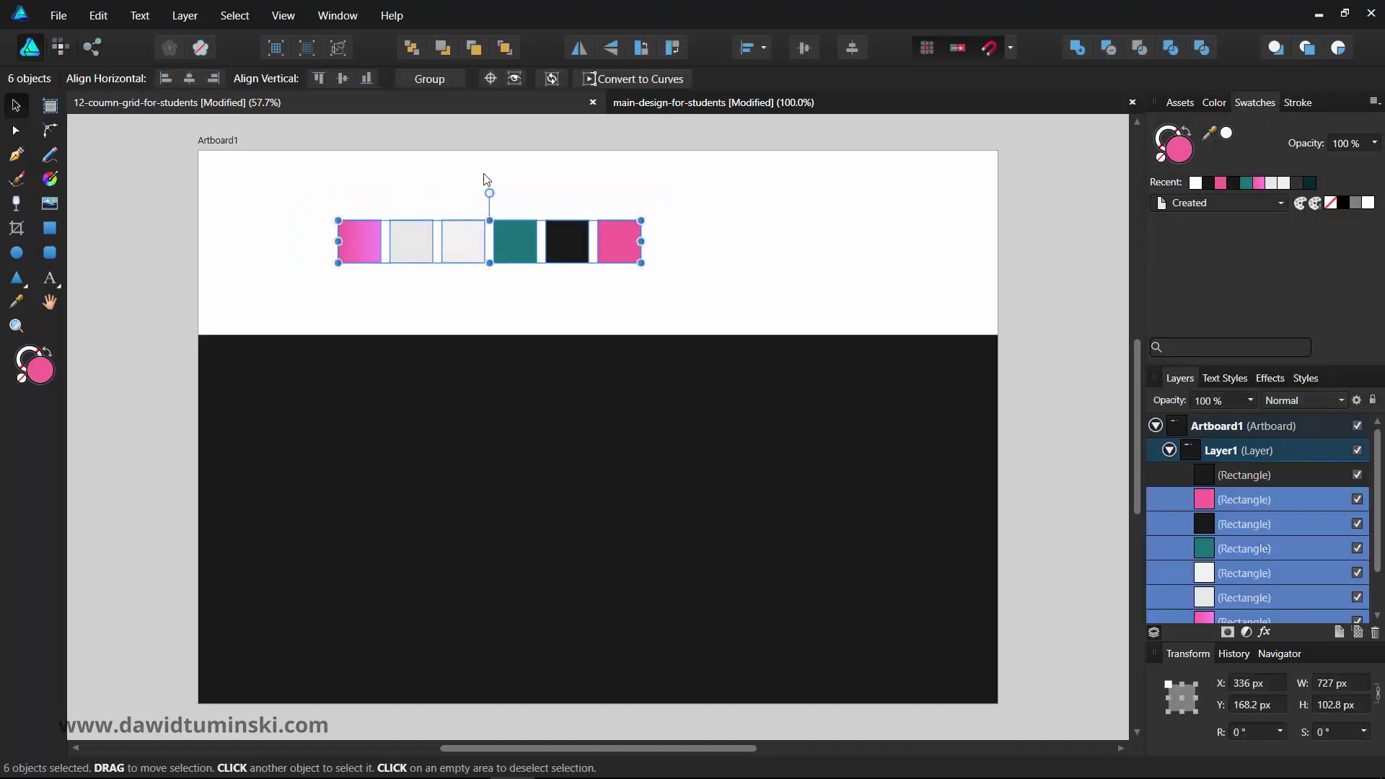
{"action": "left_click_drag", "start_coordinate": [623, 226], "coordinate": [522, 184]}
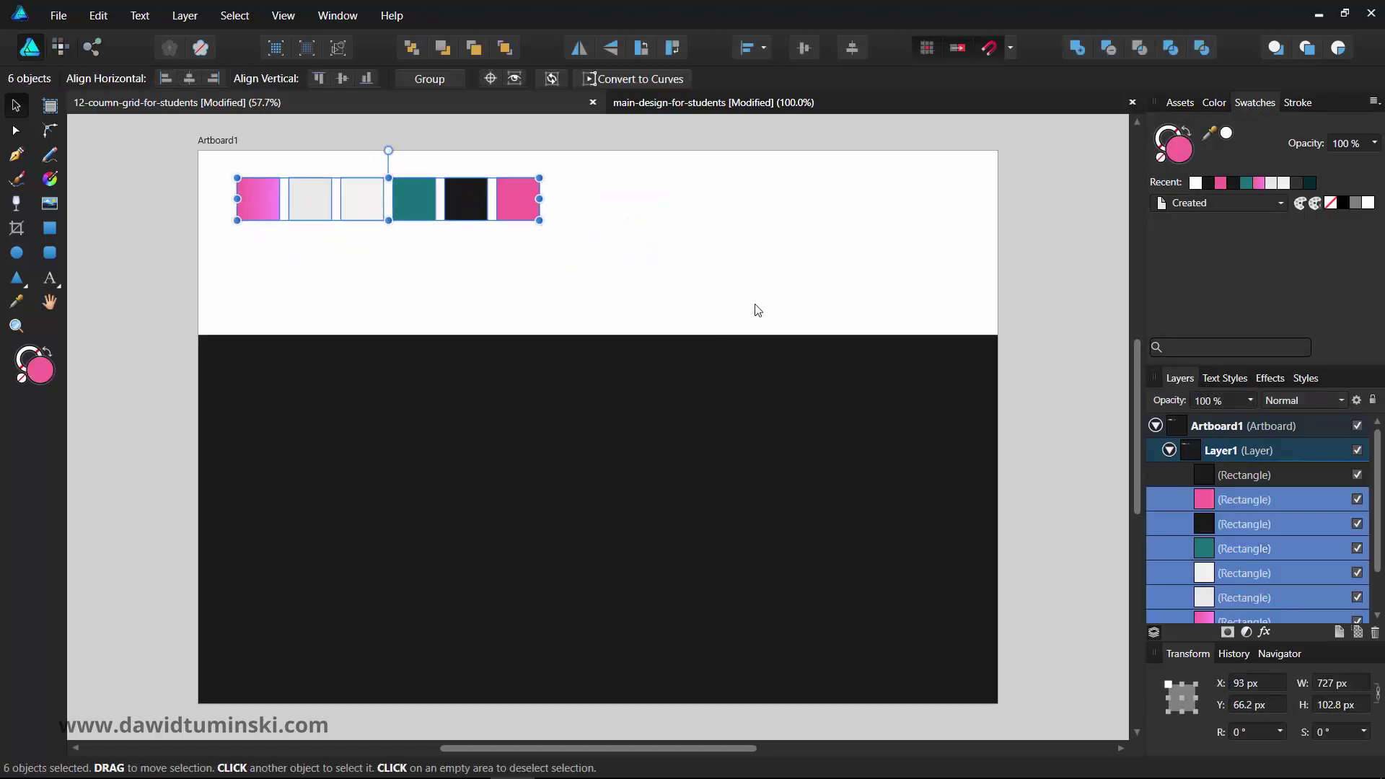
{"action": "left_click", "coordinate": [417, 334]}
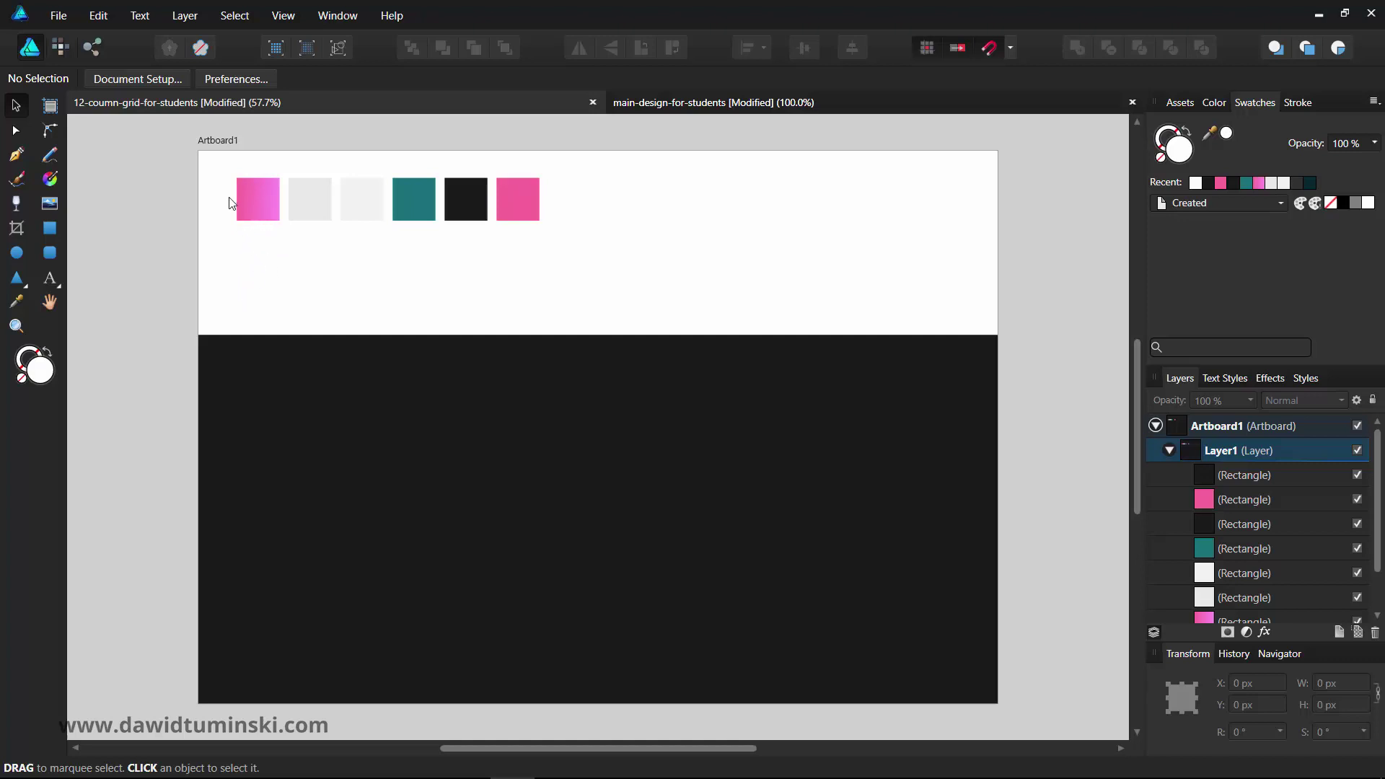
Step: Zoom and pan to frame the row of squares, then select the first pink square
{"action": "key", "text": "z"}
{"action": "left_click", "coordinate": [250, 262]}
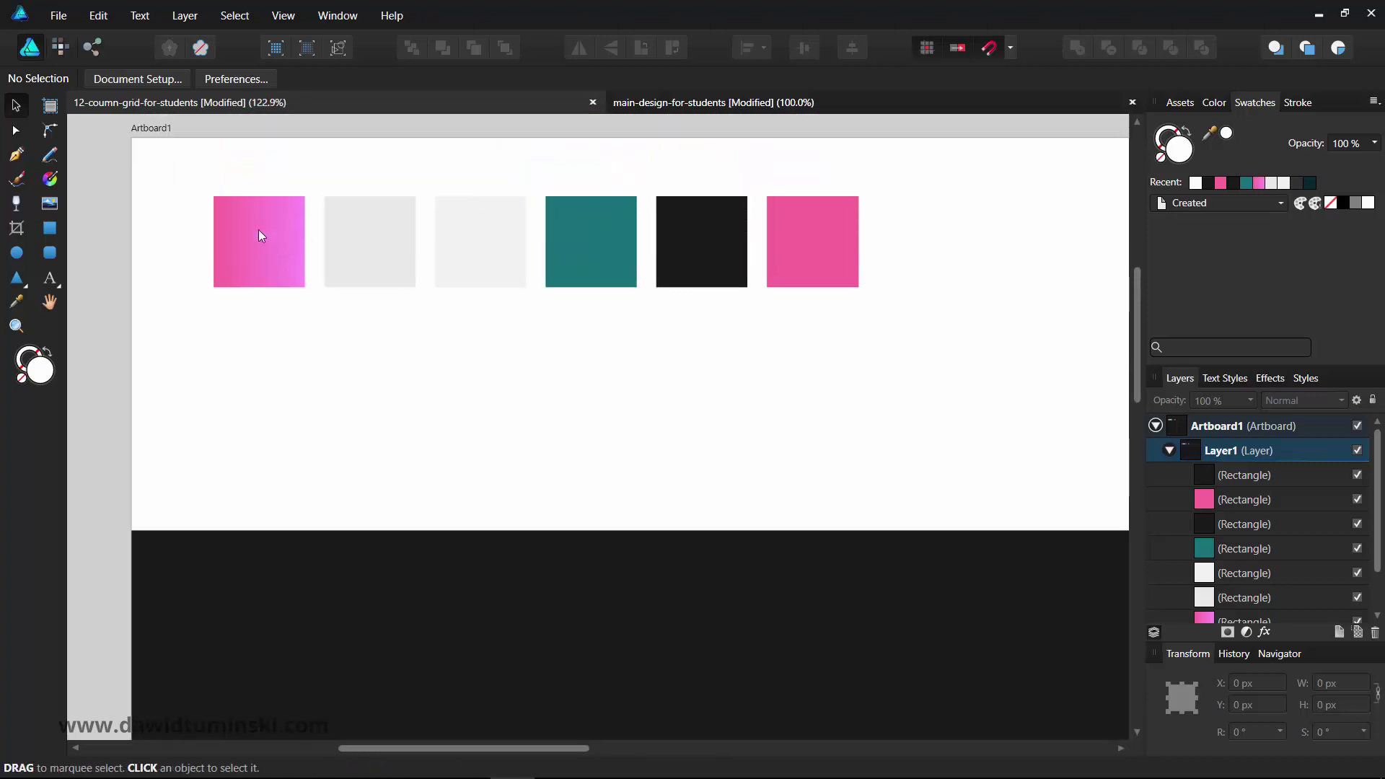
{"action": "left_click", "coordinate": [609, 365], "text": "ctrl+alt"}
{"action": "left_click_drag", "start_coordinate": [580, 370], "coordinate": [519, 350]}
{"action": "scroll", "coordinate": [519, 350], "scroll_direction": "down", "scroll_amount": 1}
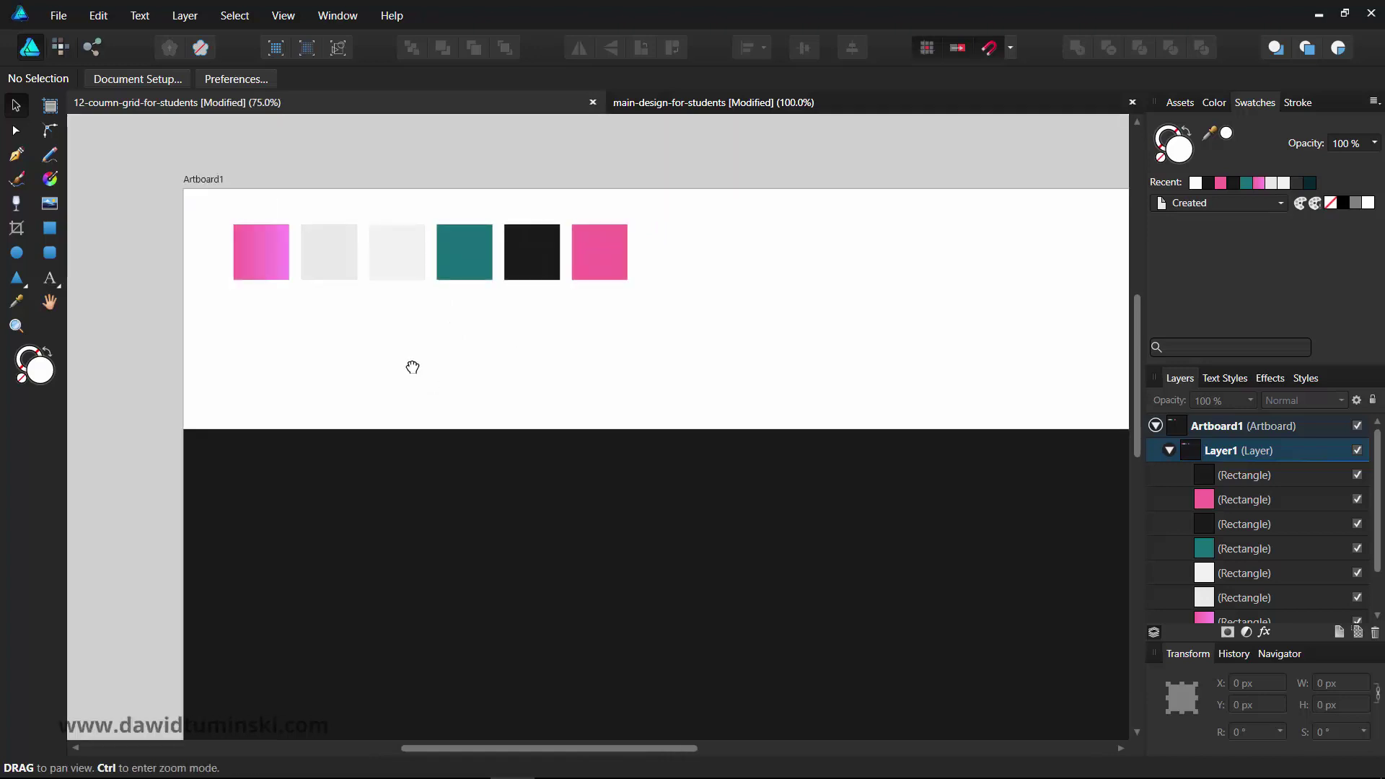
{"action": "left_click_drag", "start_coordinate": [412, 365], "coordinate": [339, 328]}
{"action": "left_click", "coordinate": [179, 209]}
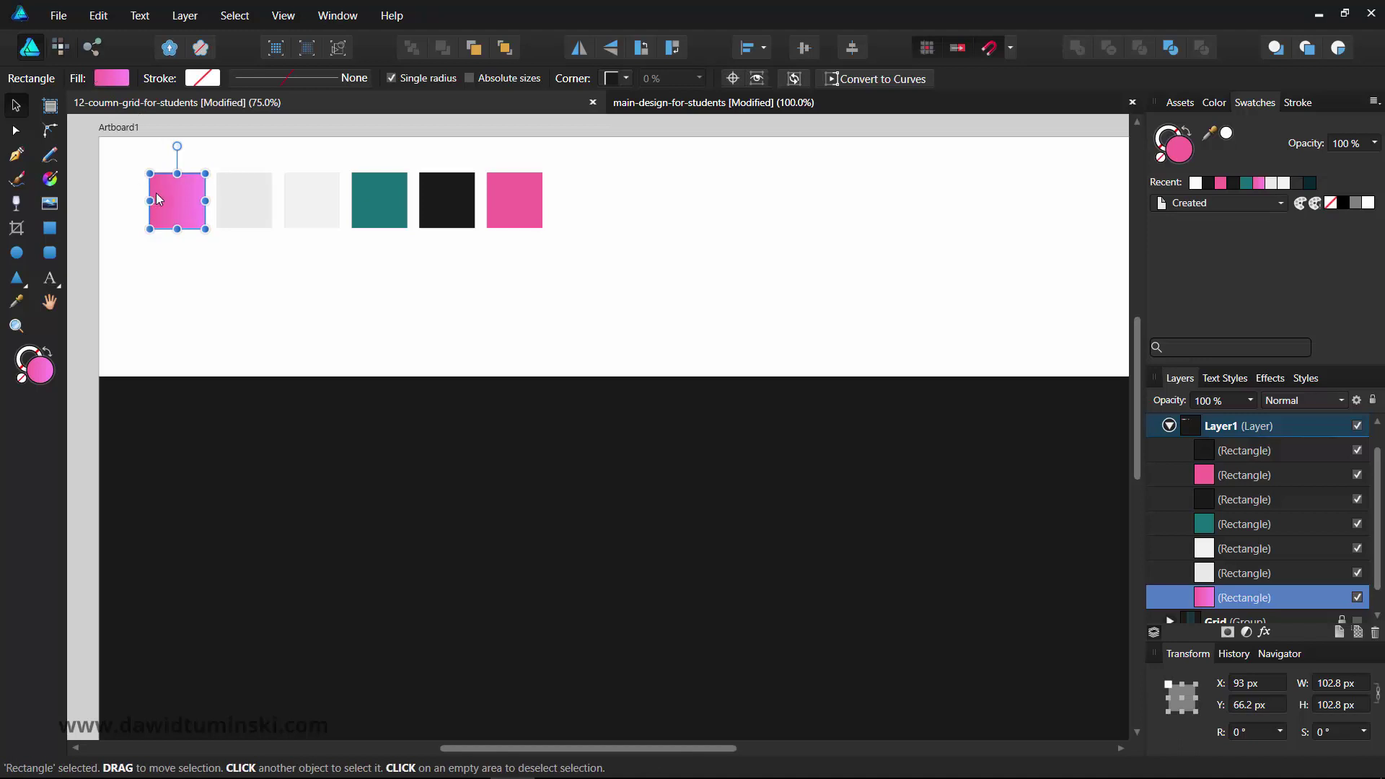
Step: Add each square's fill (pink, light grey, off-white, teal, black, pink) to the Created palette
{"action": "left_click", "coordinate": [1302, 206]}
{"action": "left_click", "coordinate": [256, 210]}
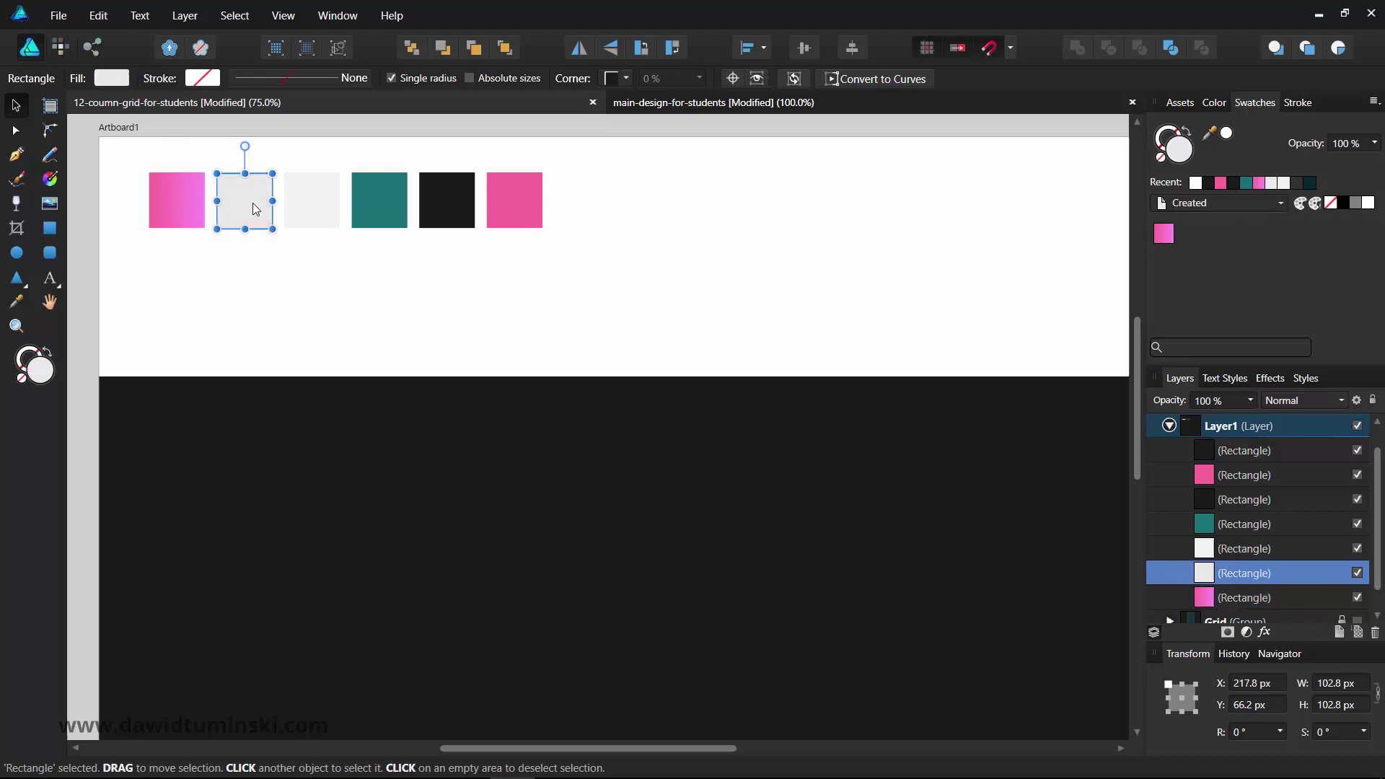
{"action": "left_click", "coordinate": [1303, 206]}
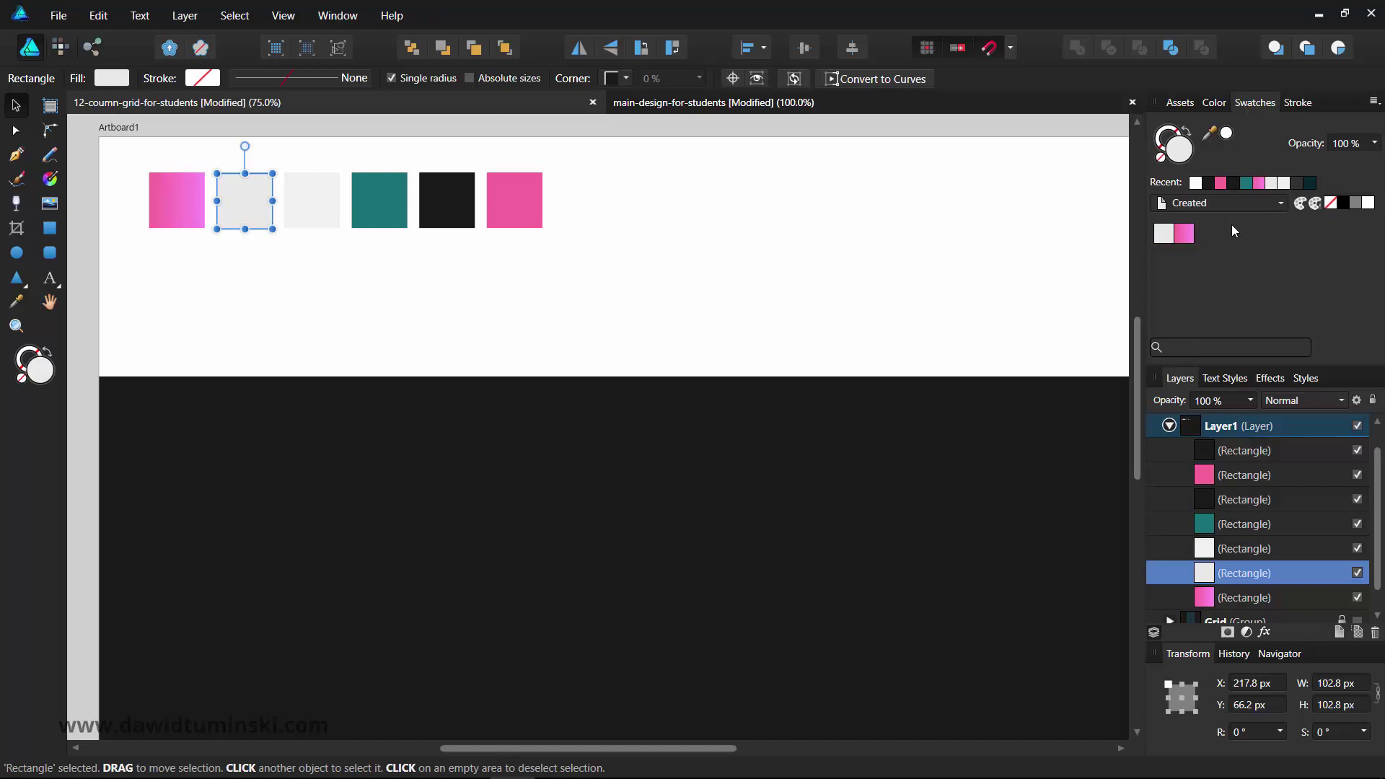
{"action": "left_click", "coordinate": [332, 216]}
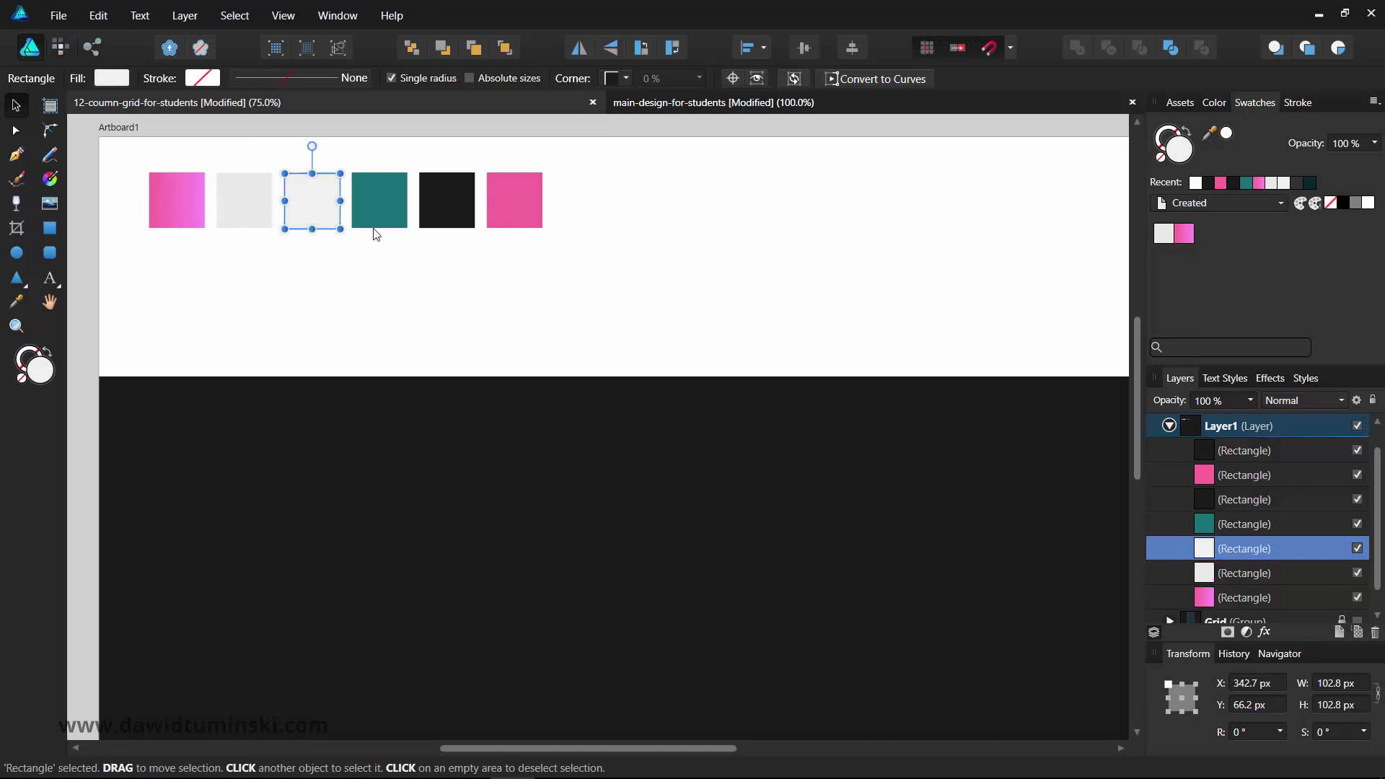
{"action": "left_click", "coordinate": [1300, 205]}
{"action": "left_click", "coordinate": [407, 199]}
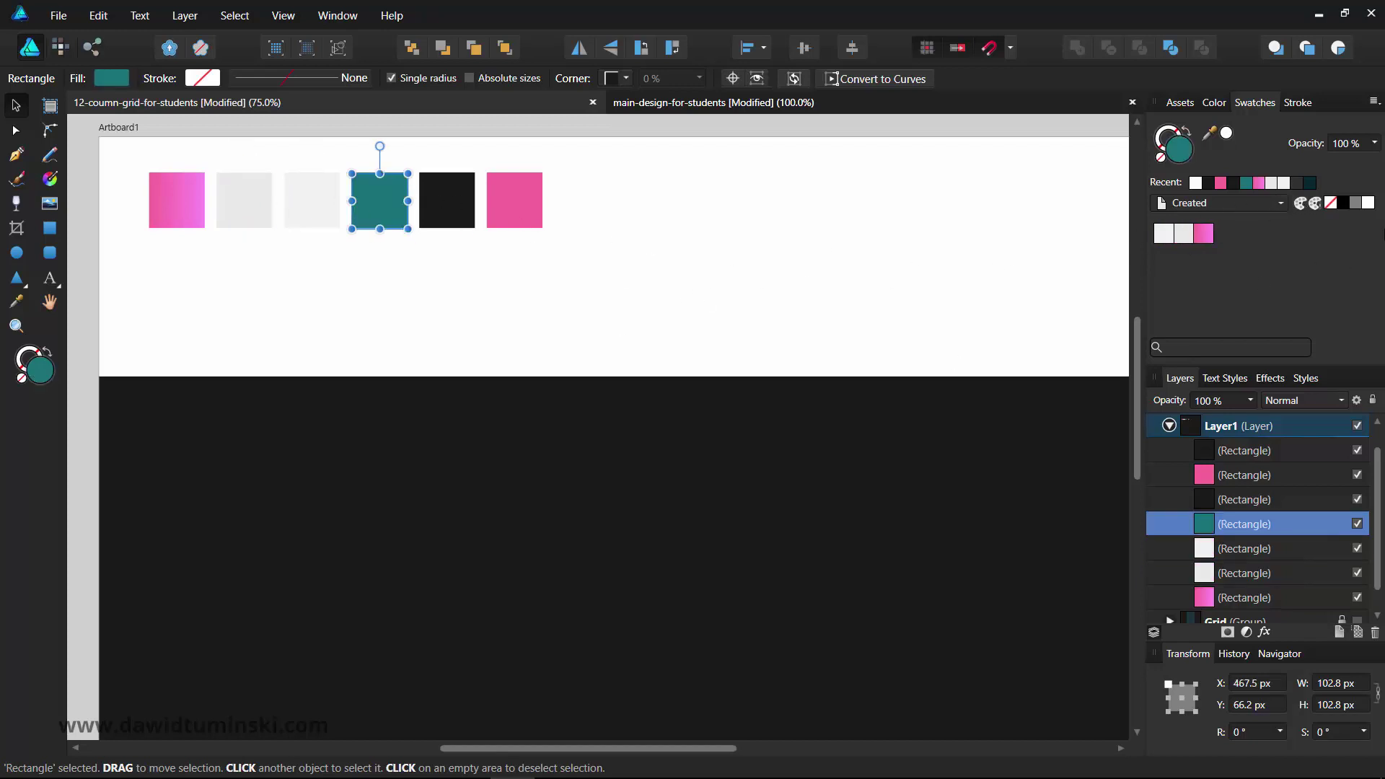
{"action": "left_click", "coordinate": [1300, 205]}
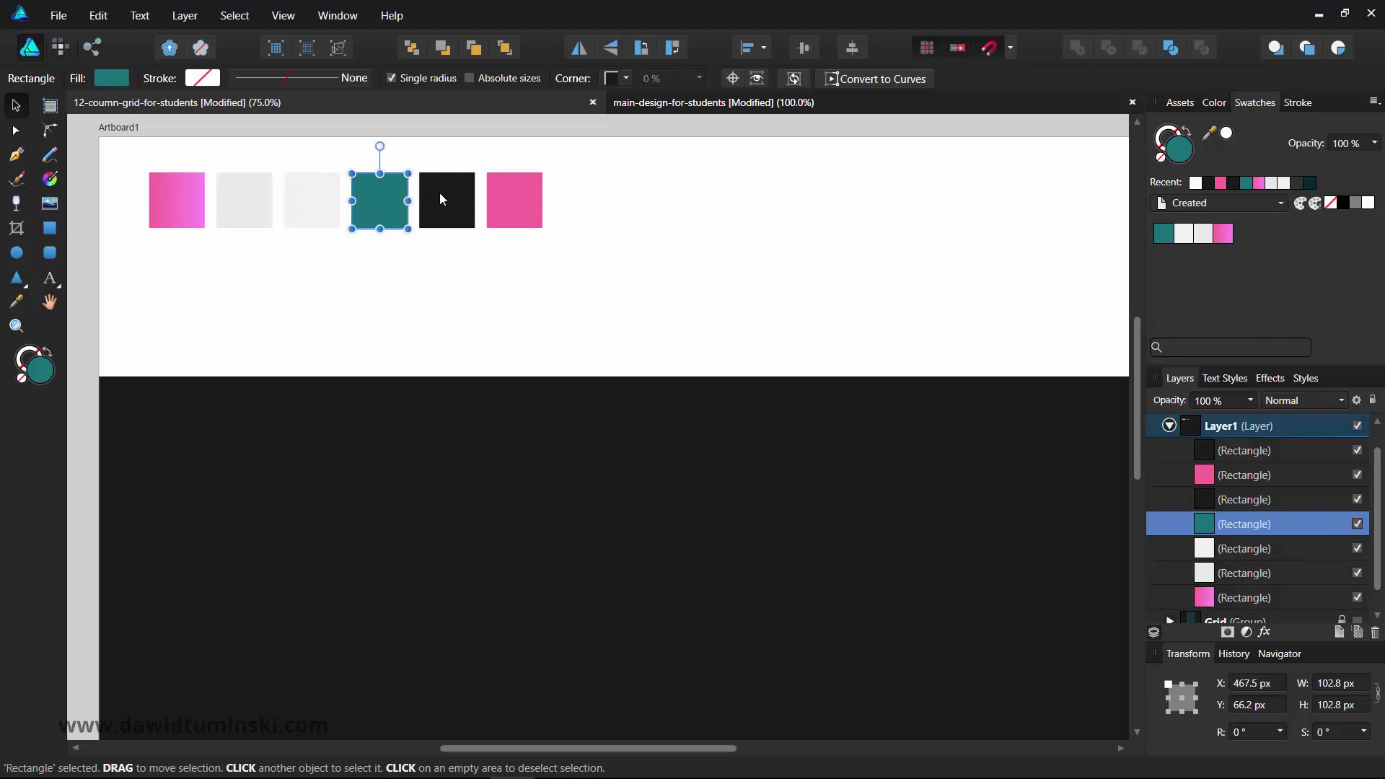
{"action": "left_click", "coordinate": [442, 199]}
{"action": "left_click", "coordinate": [1301, 206]}
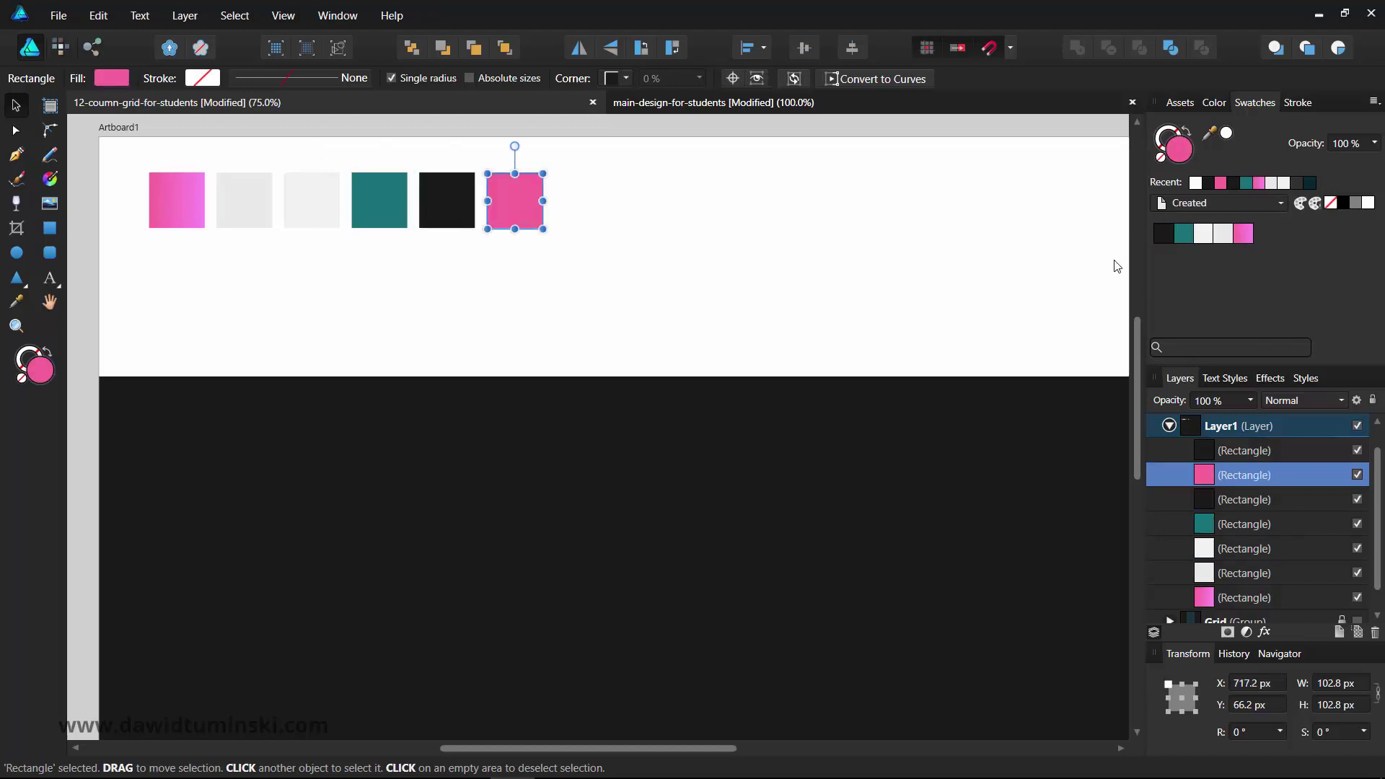
{"action": "left_click", "coordinate": [1300, 202]}
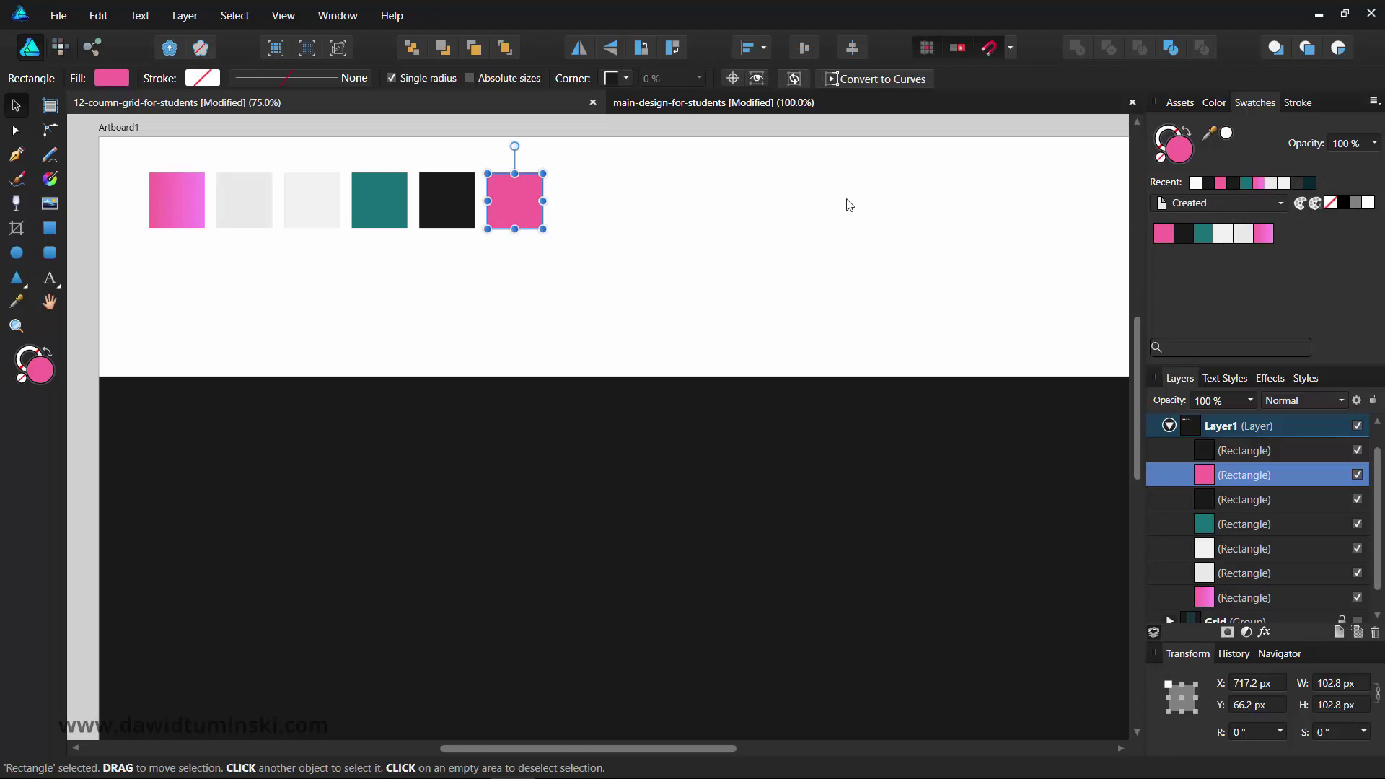
{"action": "left_click", "coordinate": [743, 294]}
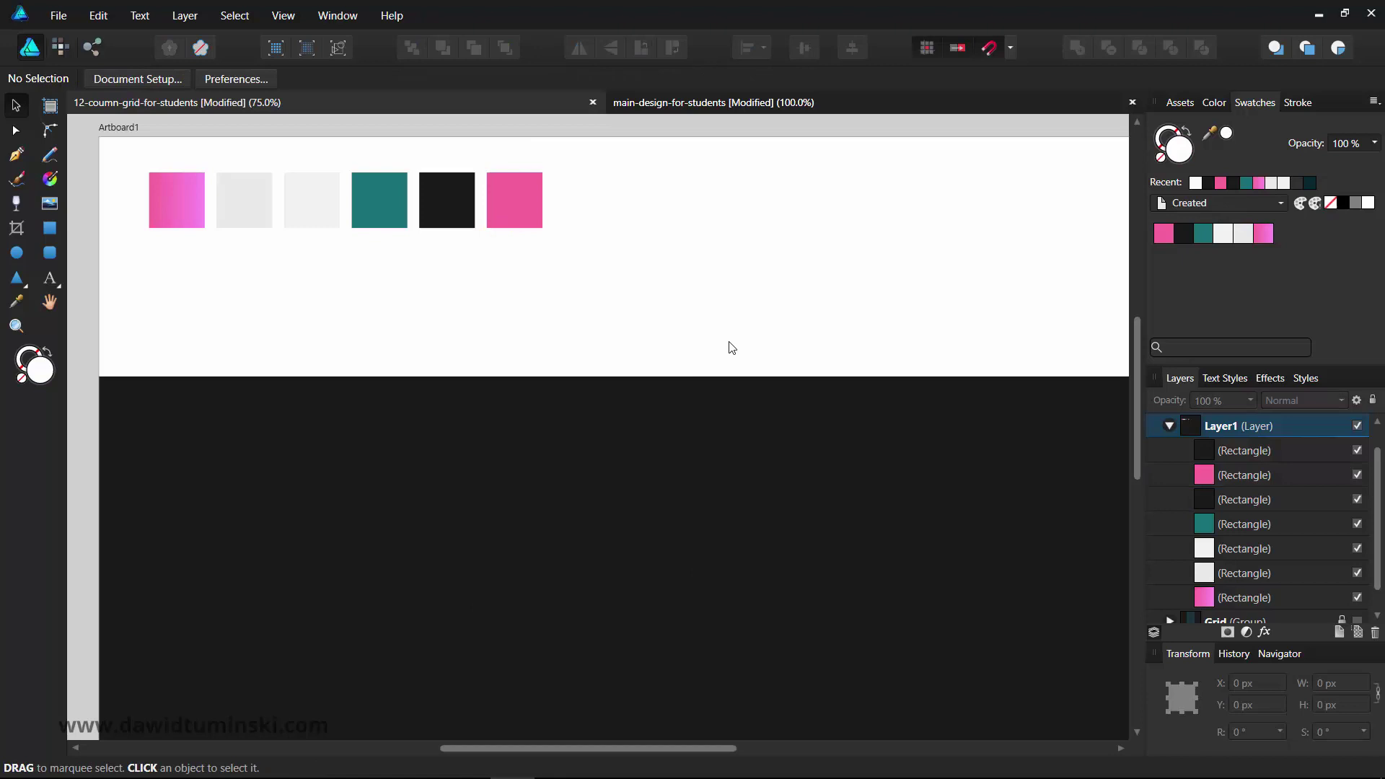
Step: Delete the six squares and draw a wide rectangle near the artboard's top
{"action": "left_click_drag", "start_coordinate": [613, 300], "coordinate": [160, 173]}
{"action": "key", "text": "Delete"}
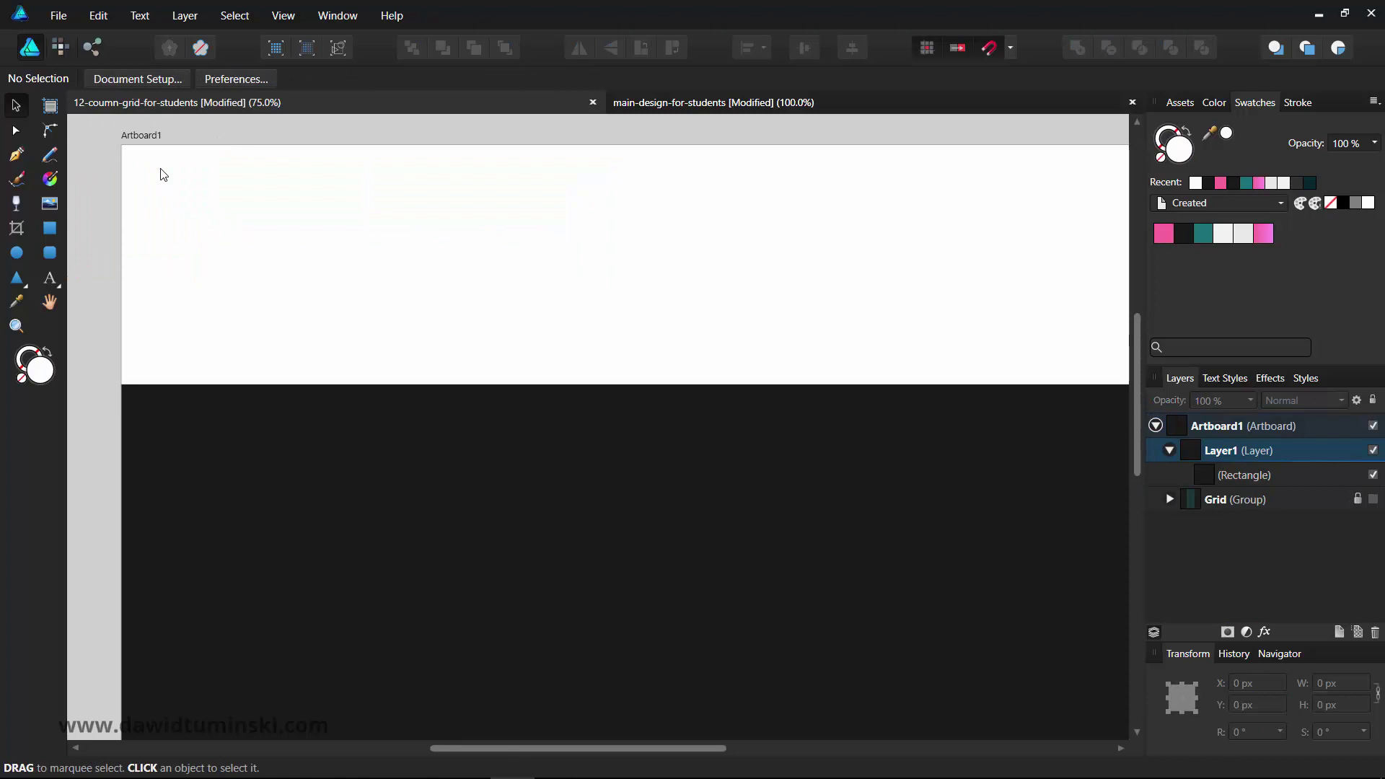
{"action": "left_click", "coordinate": [49, 228]}
{"action": "left_click_drag", "start_coordinate": [249, 170], "coordinate": [884, 299]}
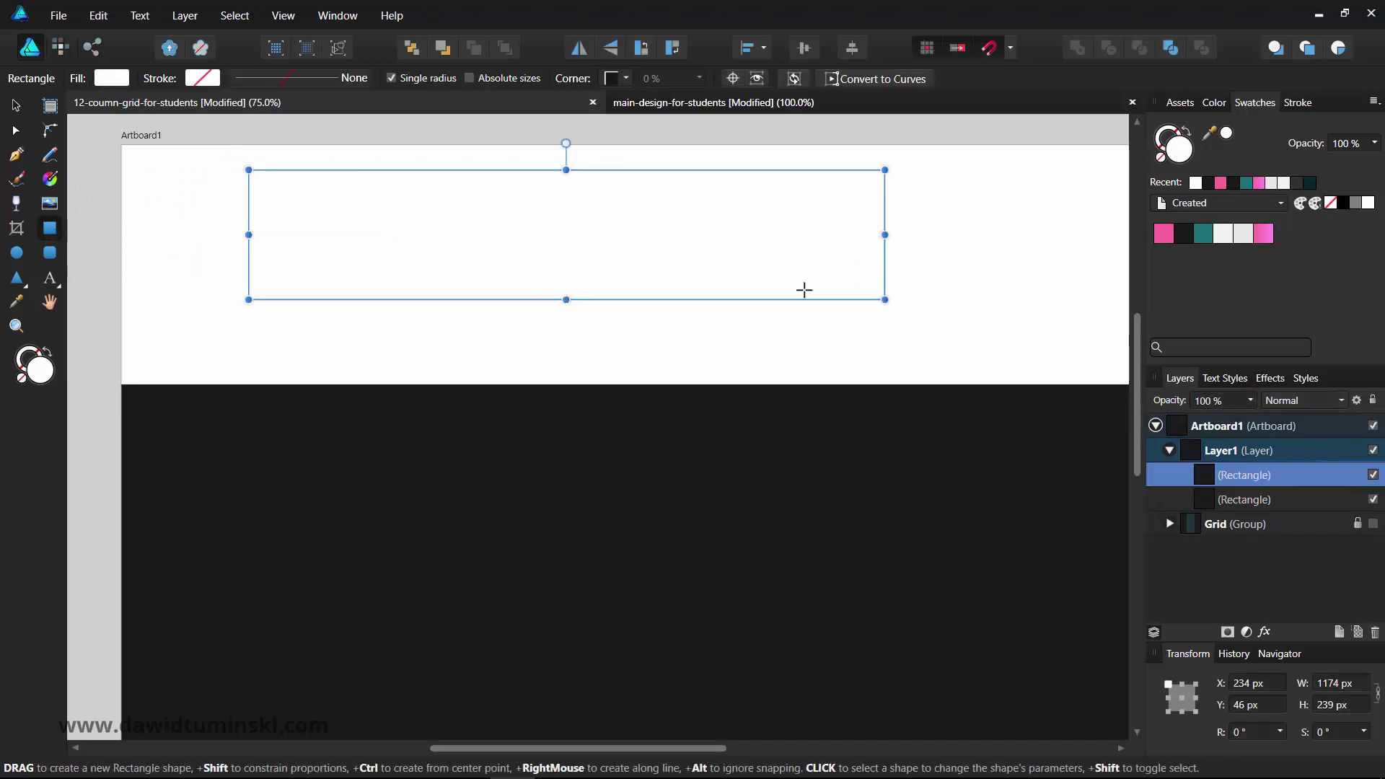
Step: Try the Created palette's grey, off-white, teal and black on the rectangle, ending with pink
{"action": "left_click", "coordinate": [1243, 235]}
{"action": "left_click", "coordinate": [1218, 235]}
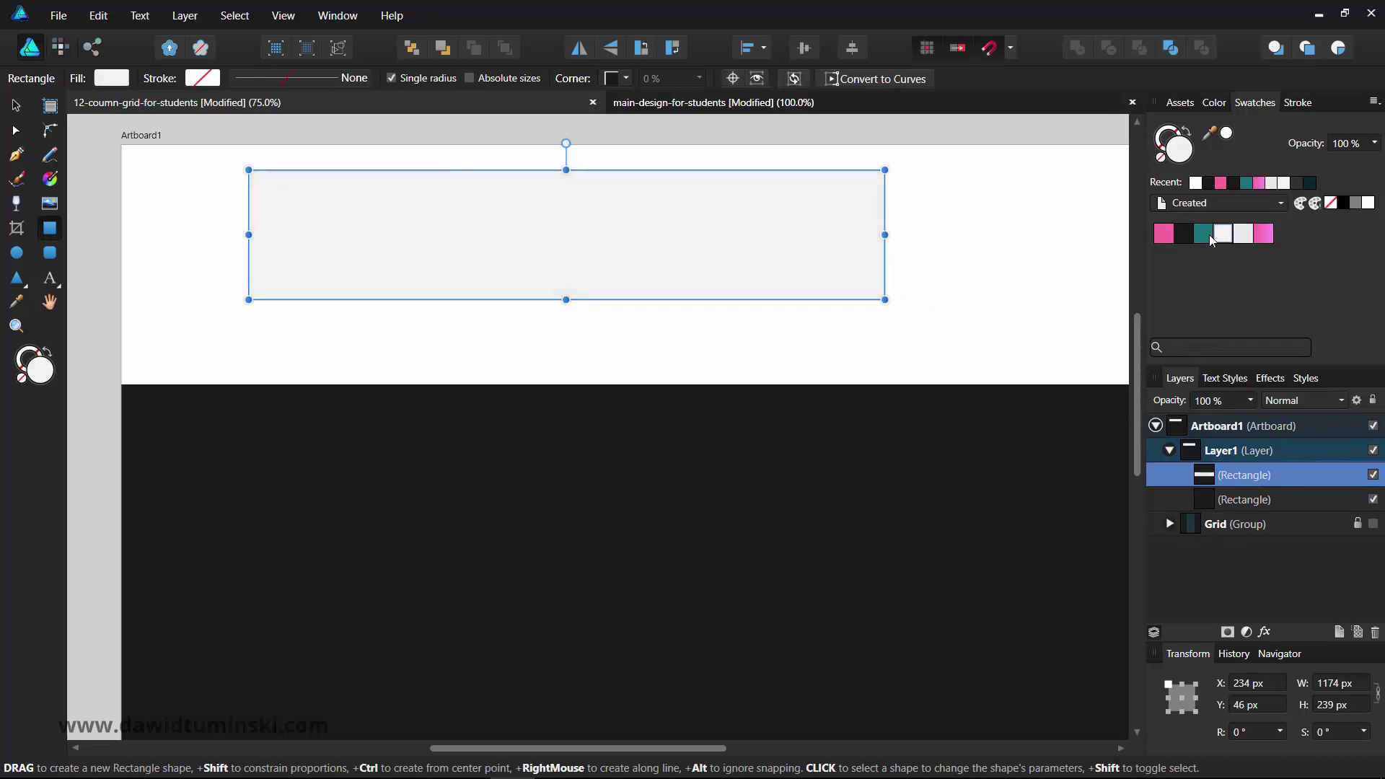
{"action": "left_click", "coordinate": [1198, 236]}
{"action": "left_click", "coordinate": [1184, 235]}
{"action": "left_click", "coordinate": [1160, 235]}
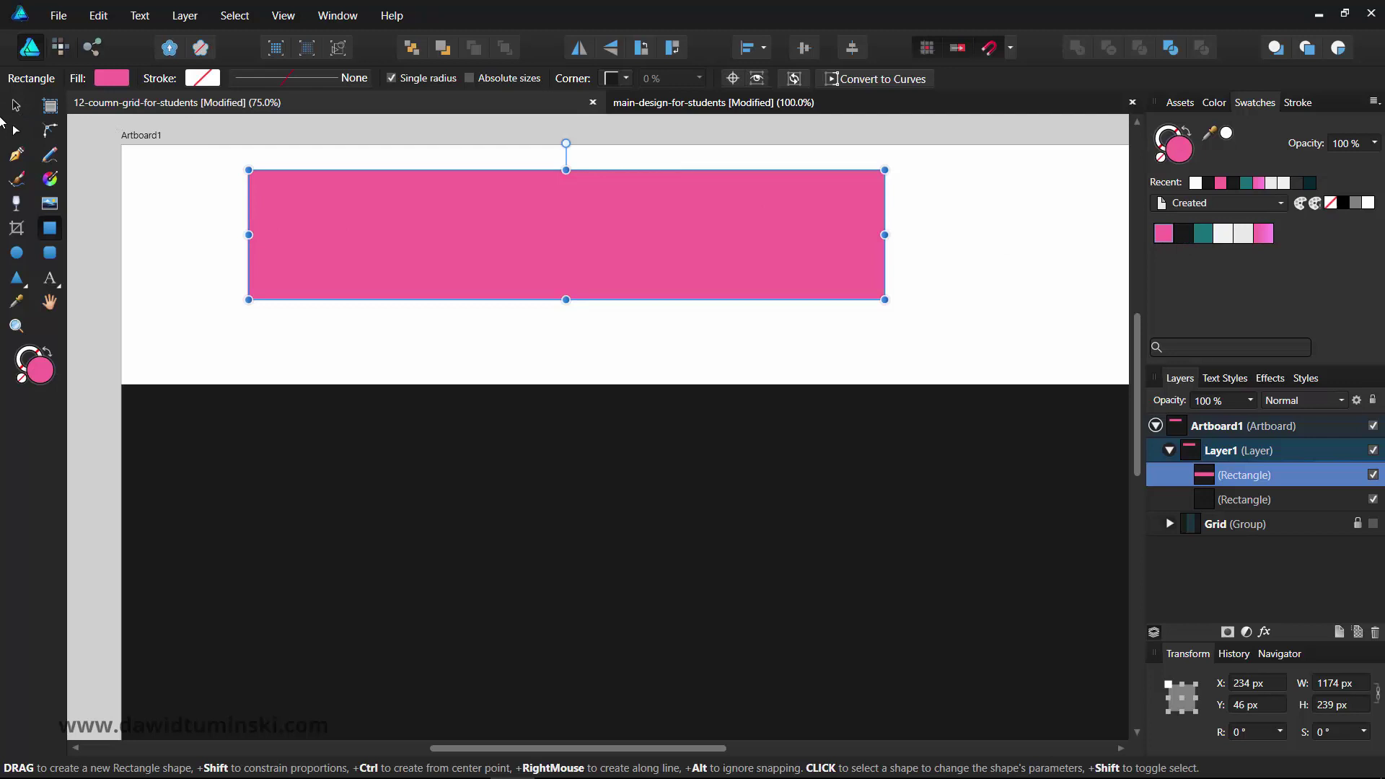
Step: Nudge the pink test rectangle, delete it, and pan across the artboard
{"action": "left_click", "coordinate": [16, 108]}
{"action": "left_click_drag", "start_coordinate": [380, 223], "coordinate": [351, 239]}
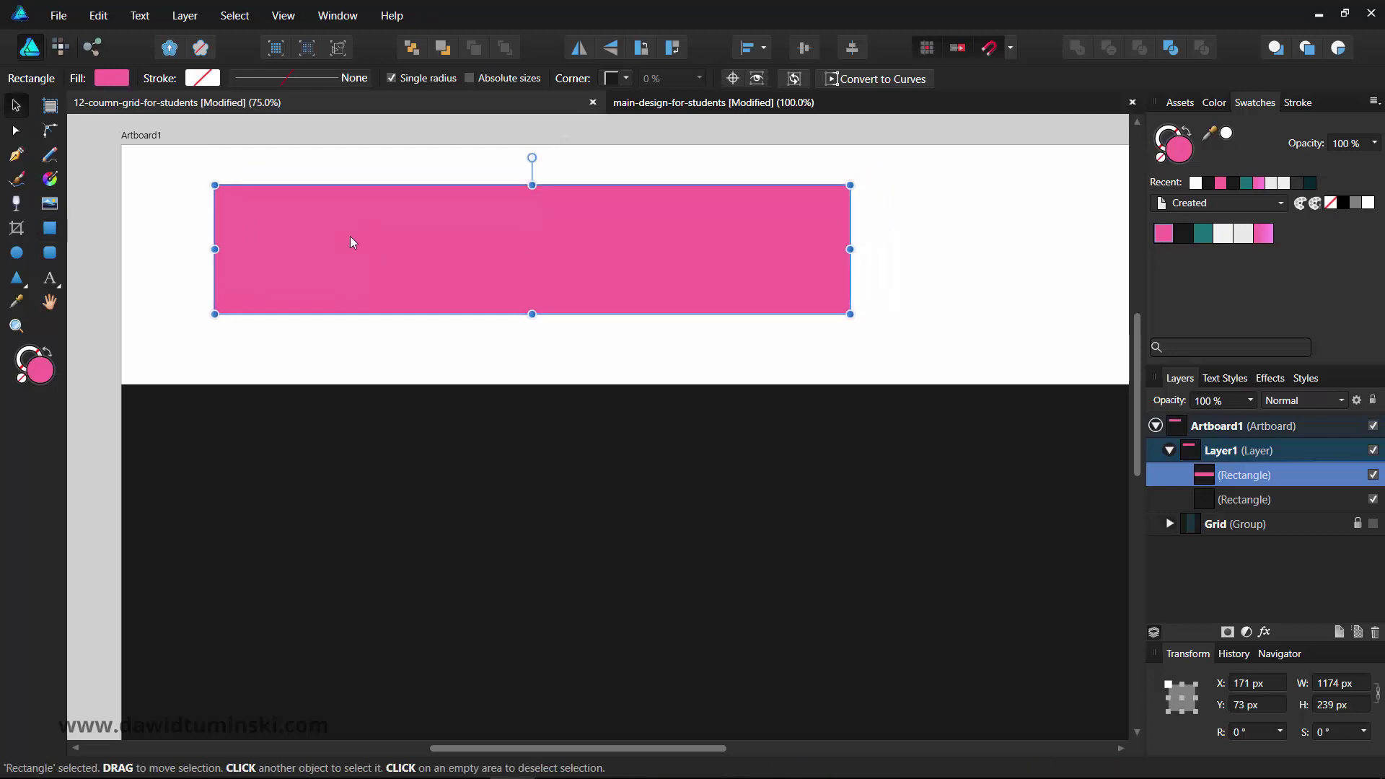
{"action": "key", "text": "Delete"}
{"action": "key", "text": "space"}
{"action": "left_click_drag", "start_coordinate": [415, 458], "coordinate": [367, 266]}
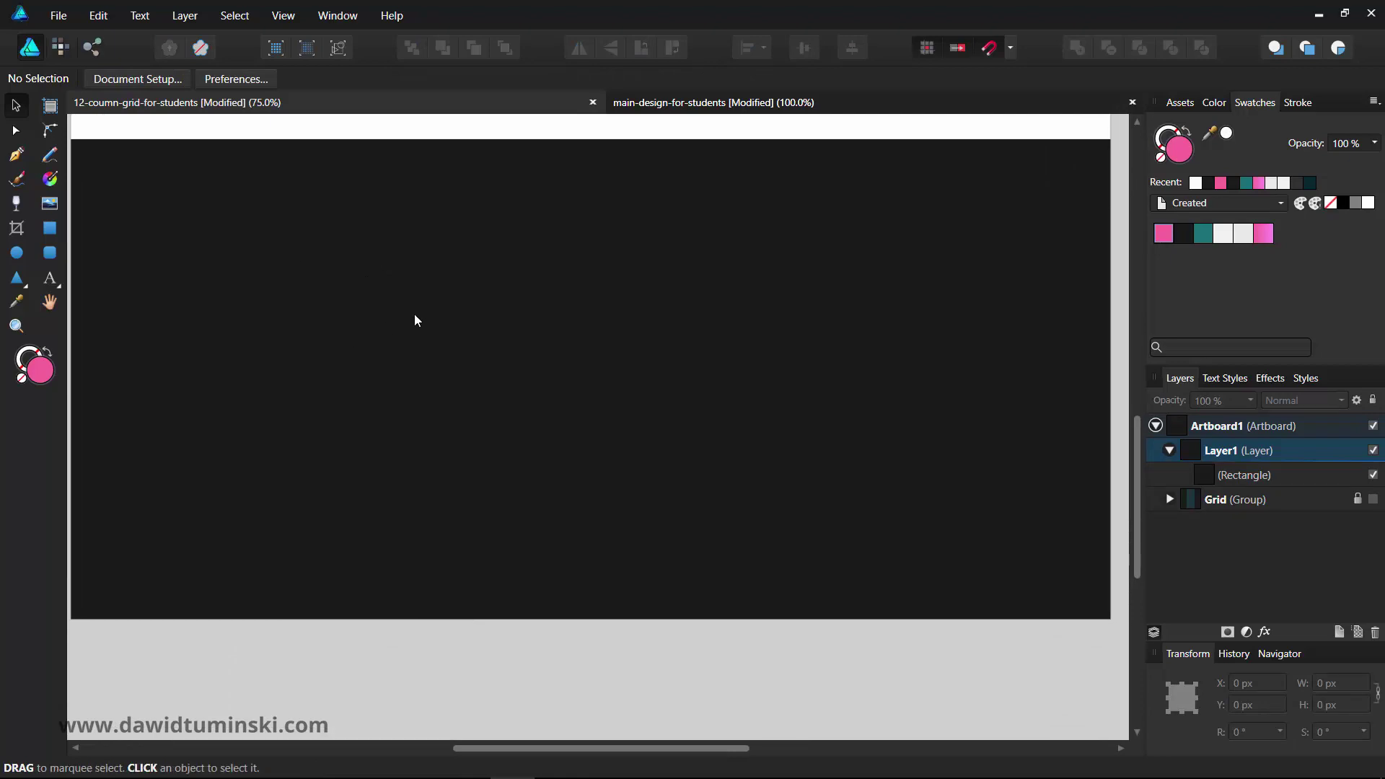
{"action": "left_click", "coordinate": [658, 106]}
{"action": "scroll", "coordinate": [433, 360], "scroll_direction": "up", "scroll_amount": 2}
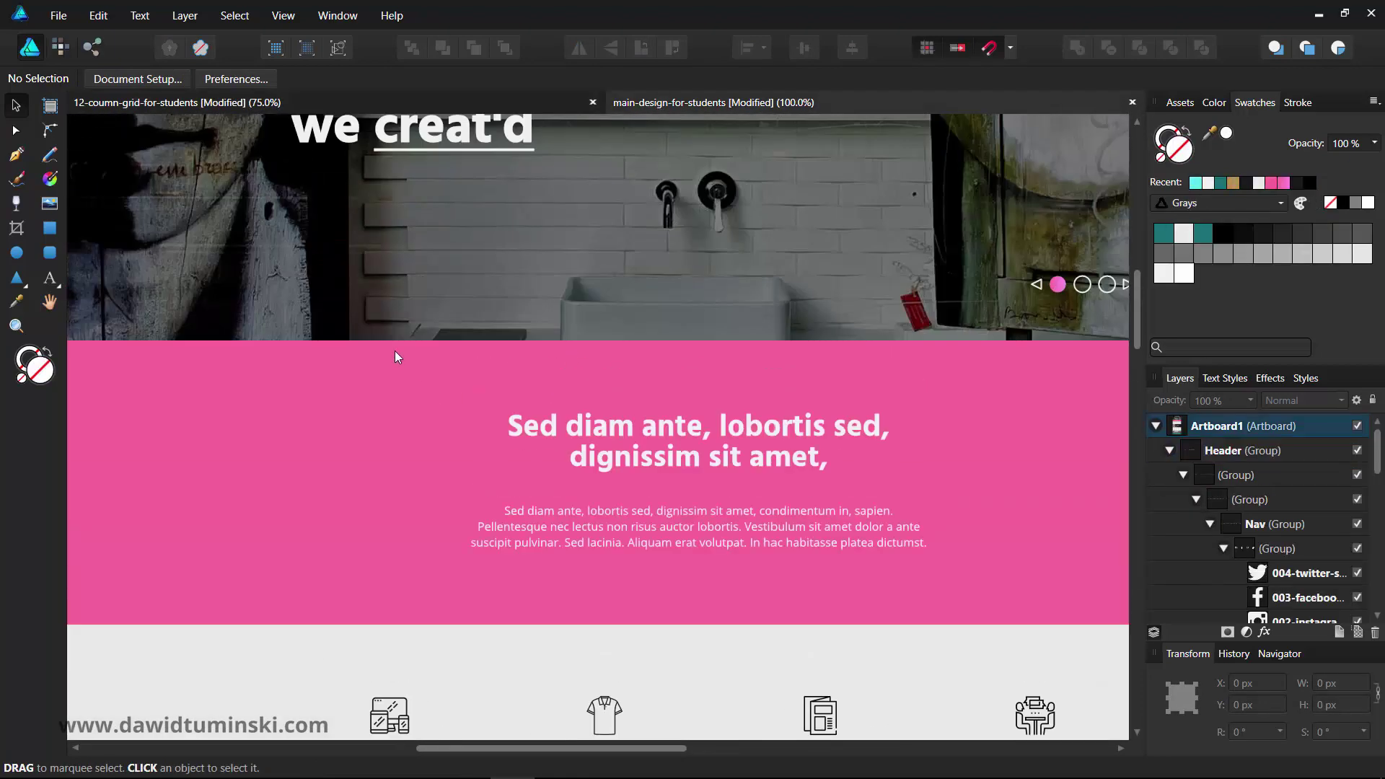
{"action": "scroll", "coordinate": [395, 351], "scroll_direction": "up", "scroll_amount": 5}
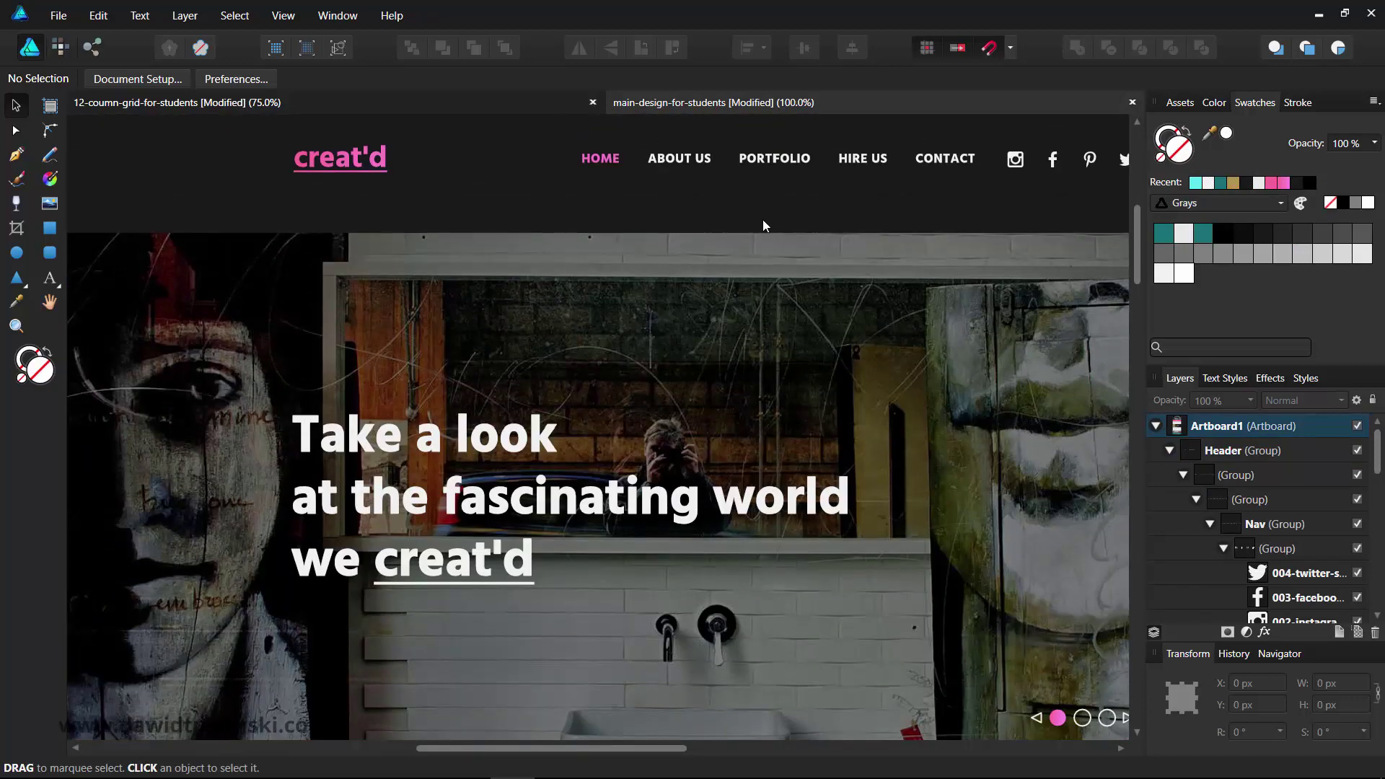
{"action": "scroll", "coordinate": [557, 325], "scroll_direction": "down", "scroll_amount": 4}
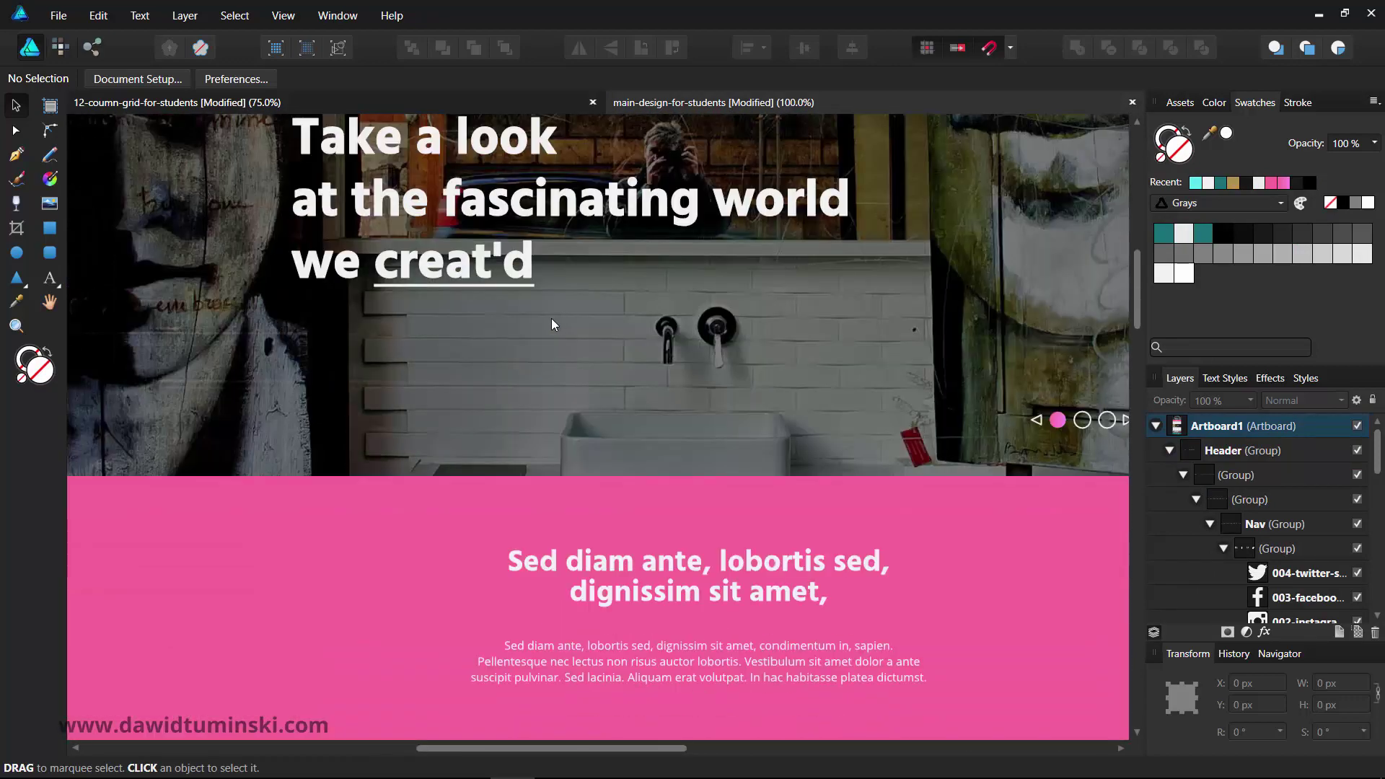
{"action": "scroll", "coordinate": [669, 318], "scroll_direction": "down", "scroll_amount": 2}
{"action": "scroll", "coordinate": [678, 400], "scroll_direction": "up", "scroll_amount": 2}
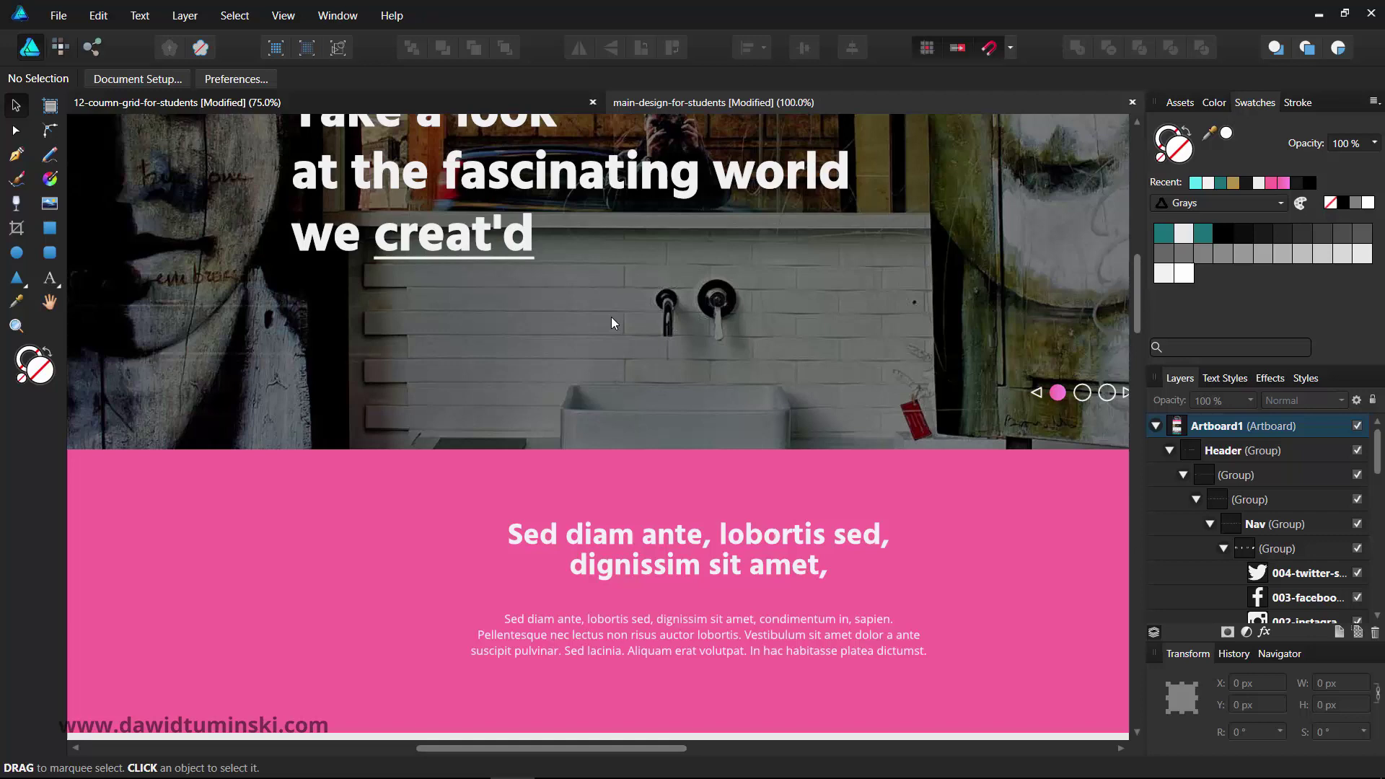
{"action": "left_click", "coordinate": [348, 100]}
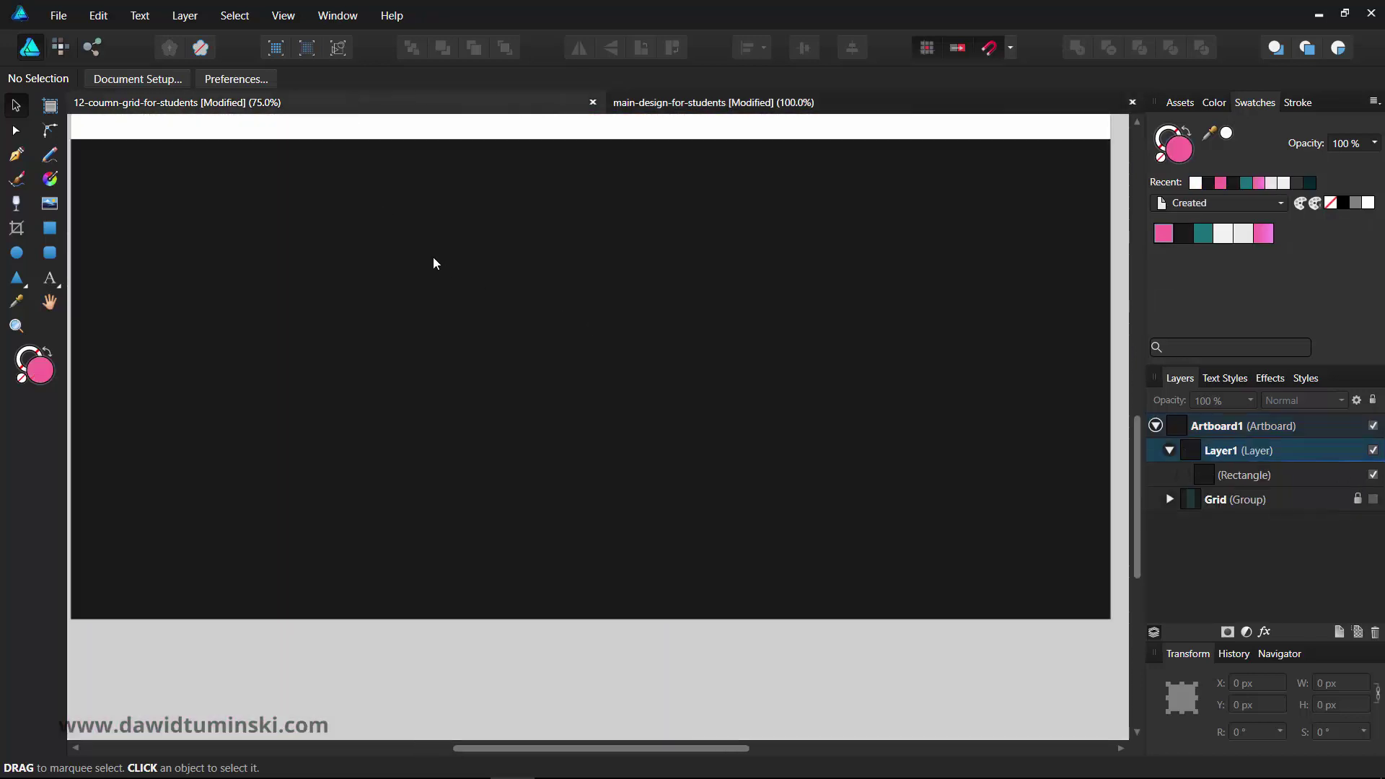
{"action": "left_click_drag", "start_coordinate": [433, 257], "coordinate": [426, 244]}
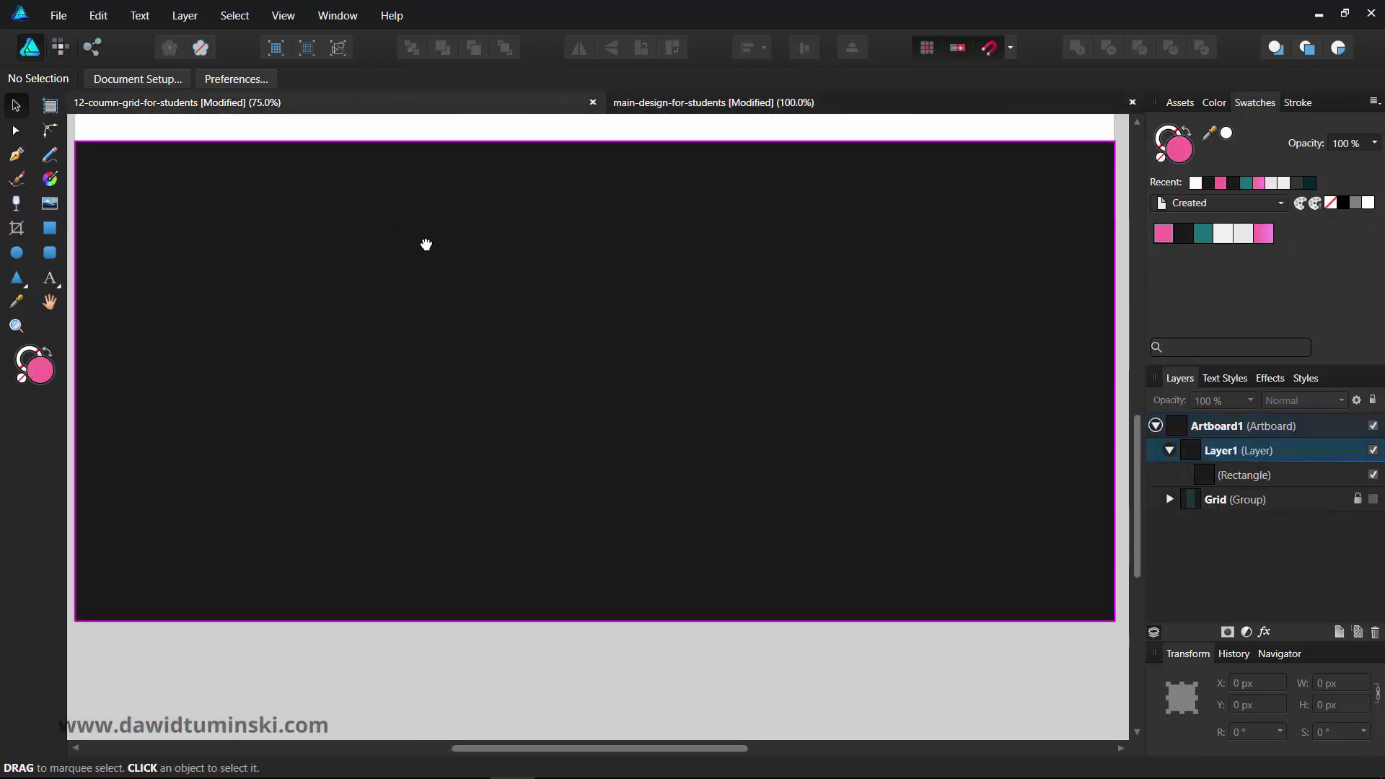